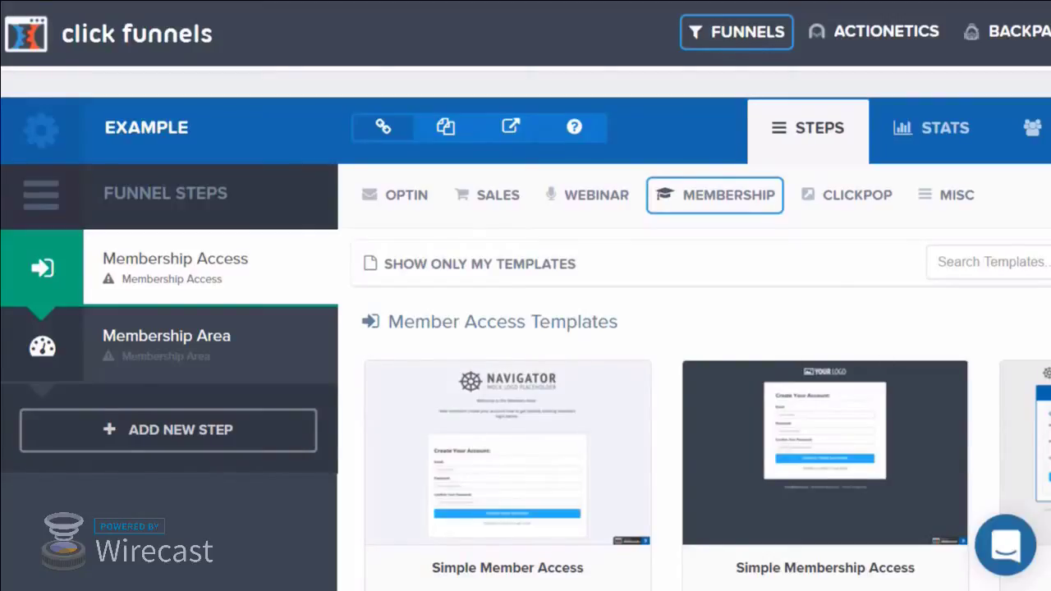
Browse the member access templates and select the Simple Member Access template for the Membership Access step.
scroll(205, 230, down, 1)
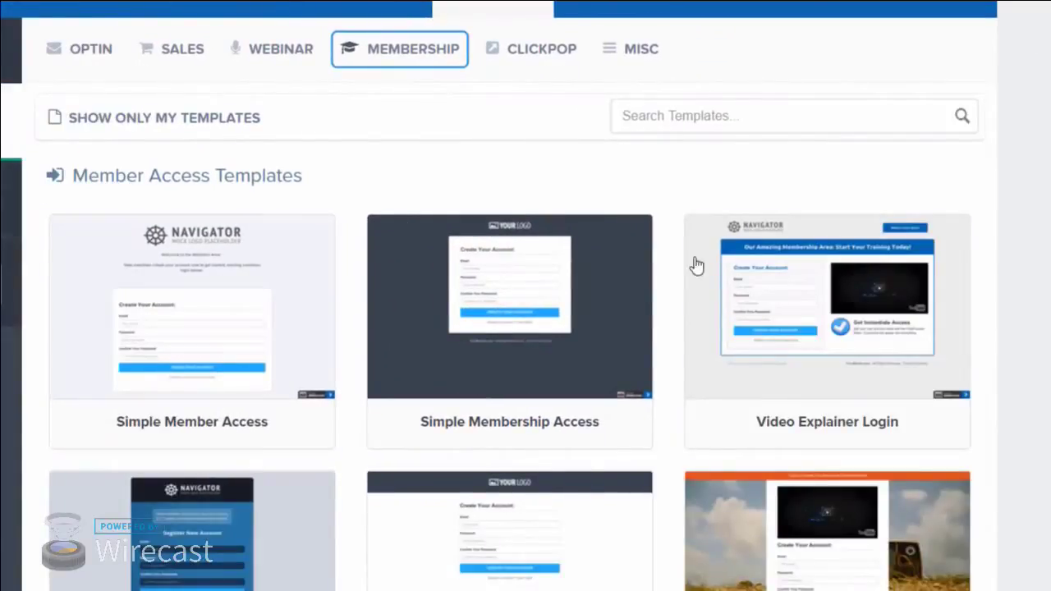
scroll(499, 329, down, 1)
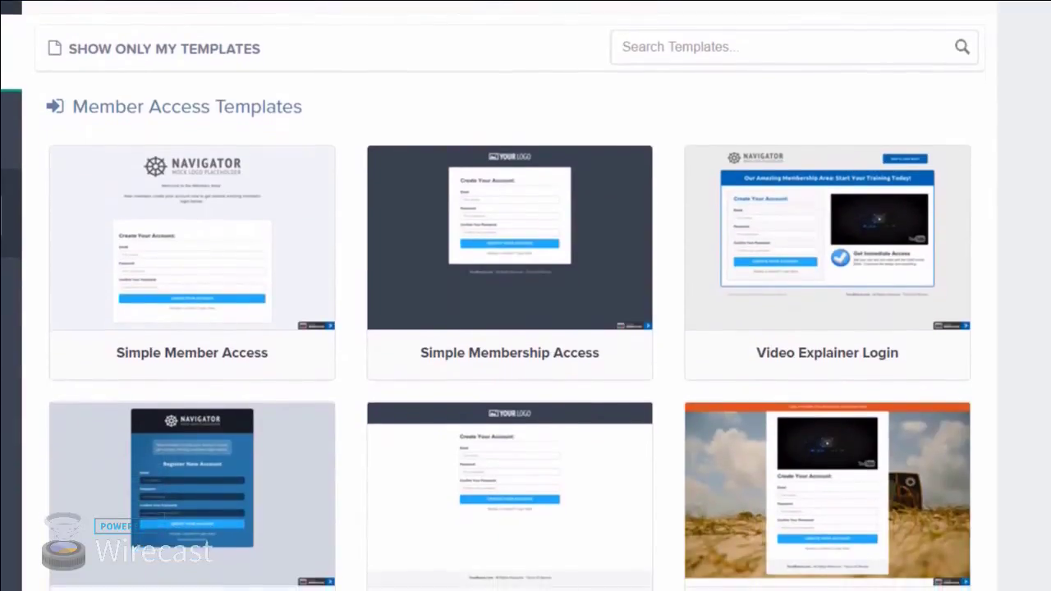
scroll(509, 328, down, 1)
scroll(509, 328, up, 1)
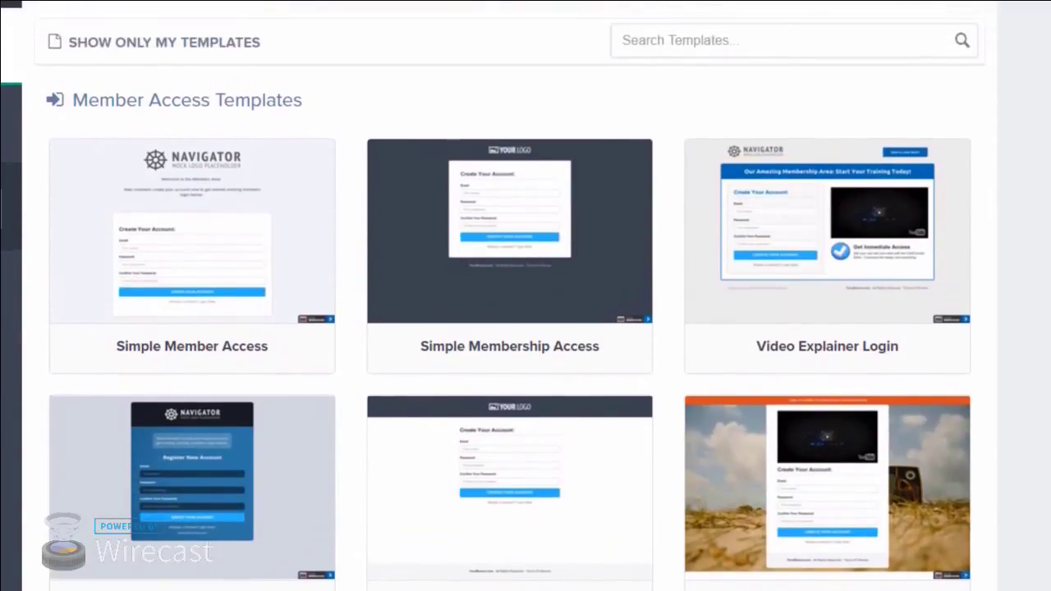
scroll(509, 329, down, 1)
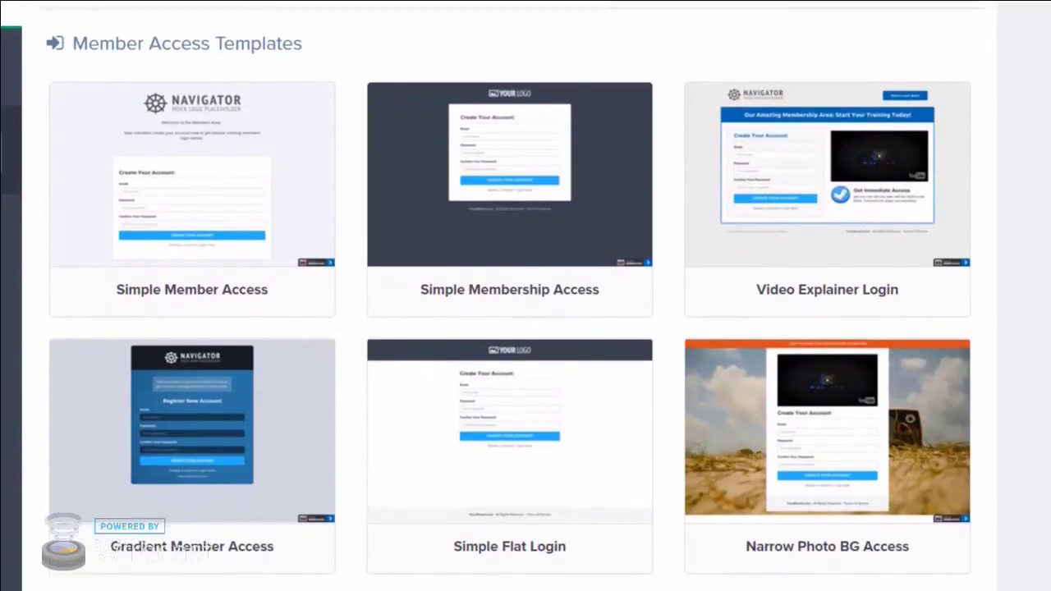
mouse_move(147, 222)
click(242, 172)
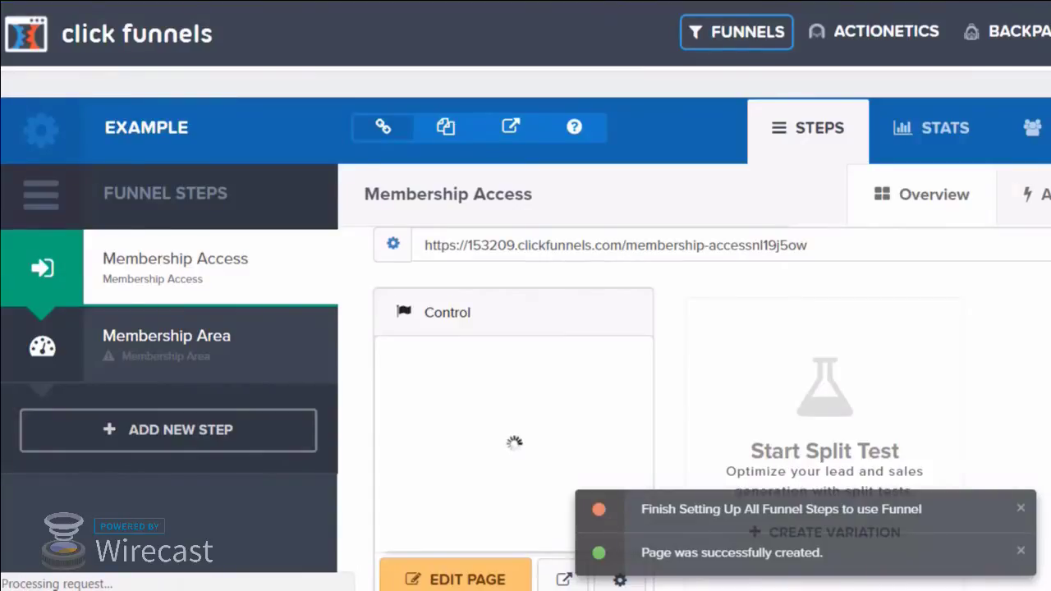
Select the Simple Membership template for the Membership Area funnel step.
click(165, 336)
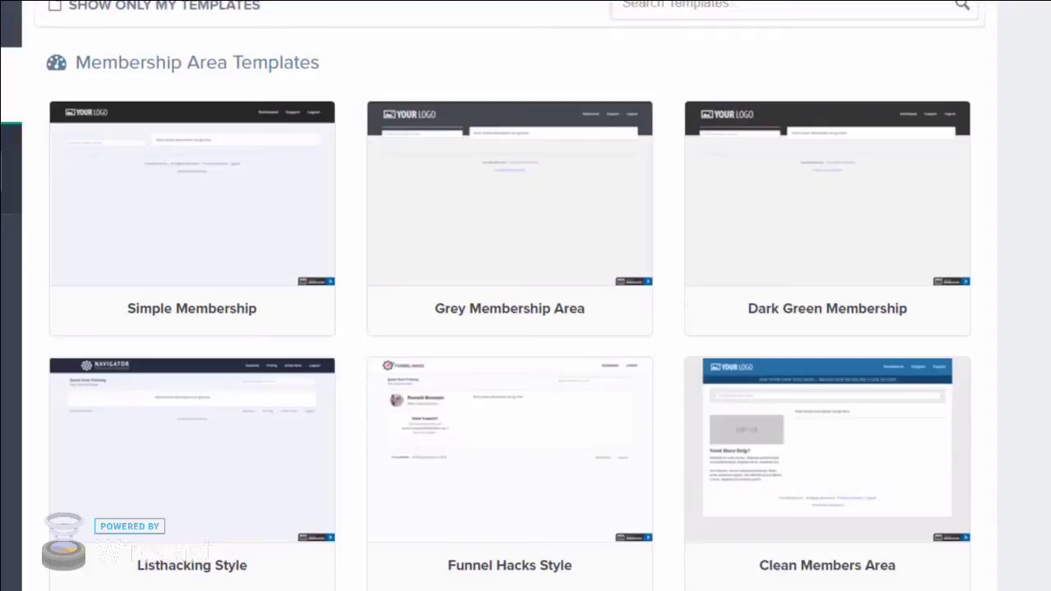
mouse_move(210, 188)
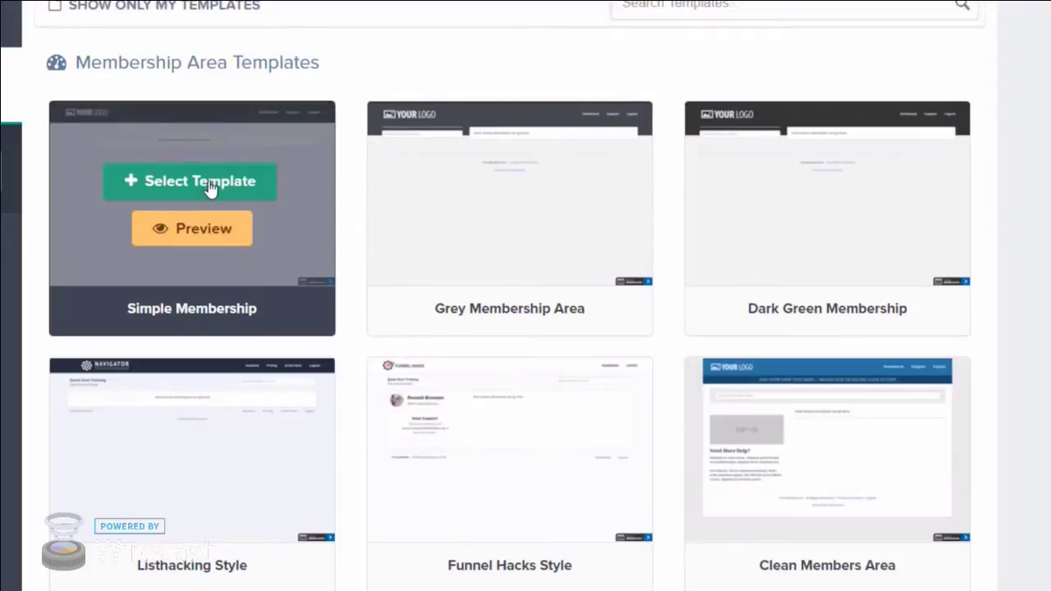
click(210, 182)
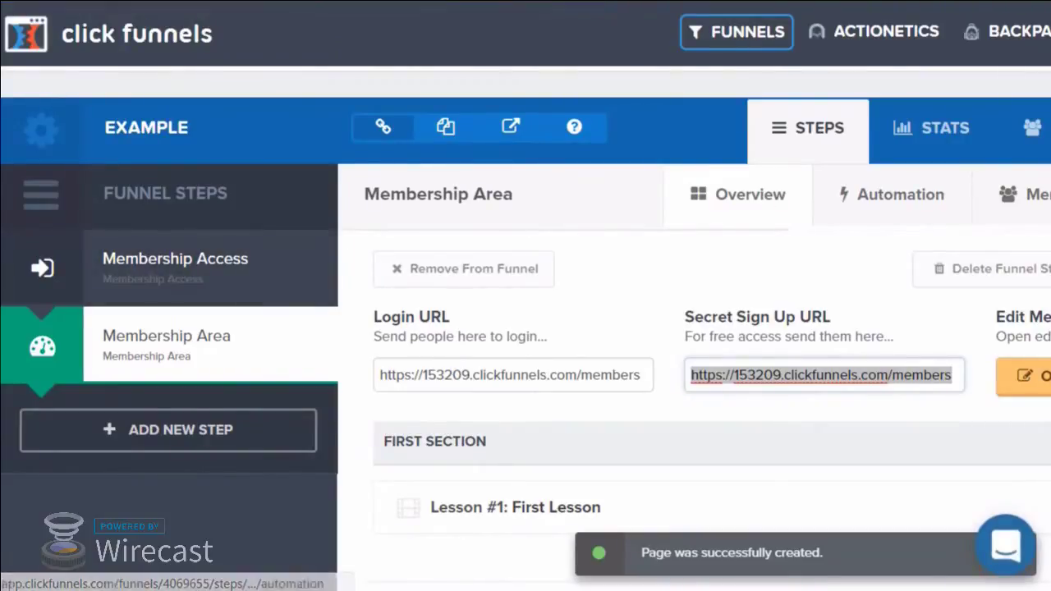
Open the Membership Access step's control page in the classic editor.
click(175, 263)
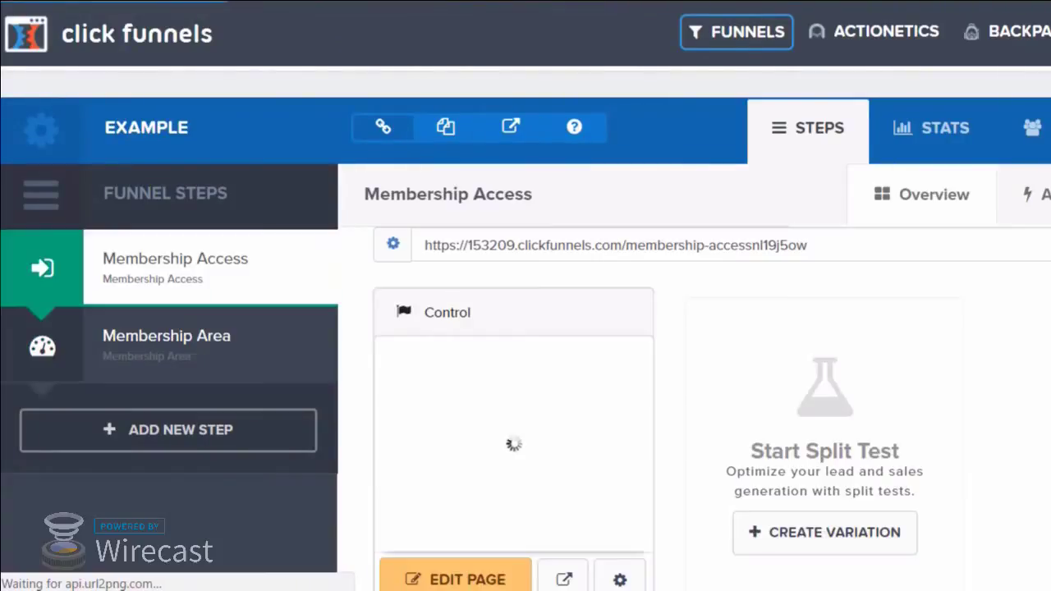
scroll(525, 329, down, 1)
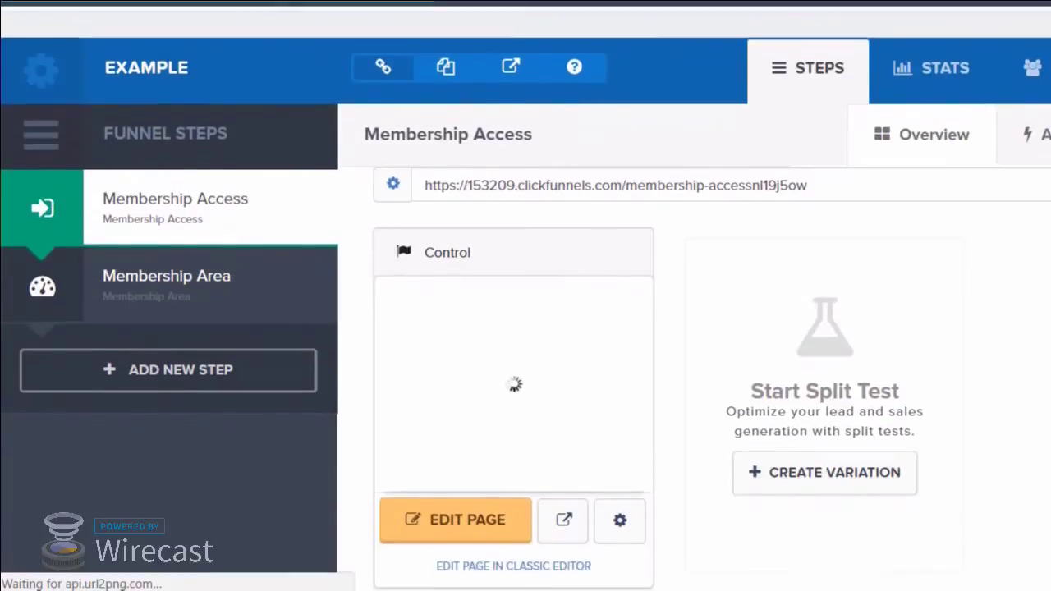
scroll(476, 492, down, 1)
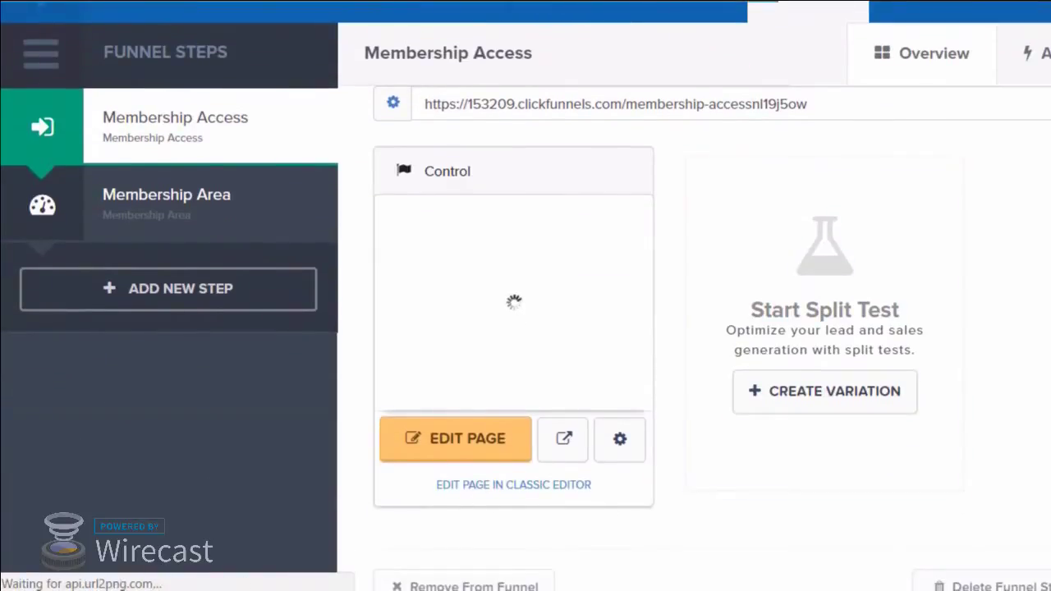
click(513, 484)
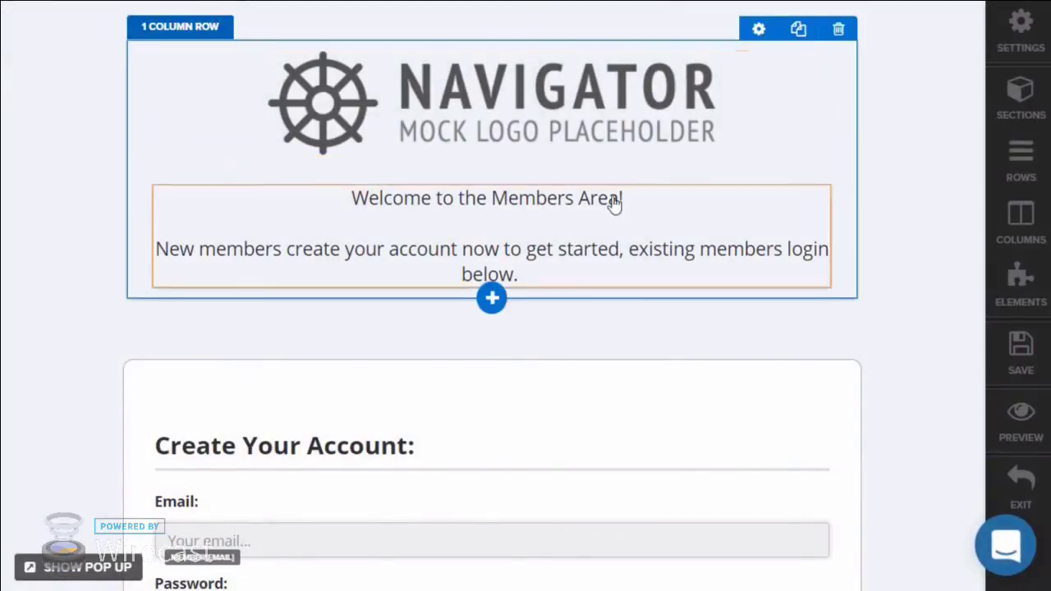
Delete the Navigator placeholder logo image above the welcome text.
mouse_move(699, 118)
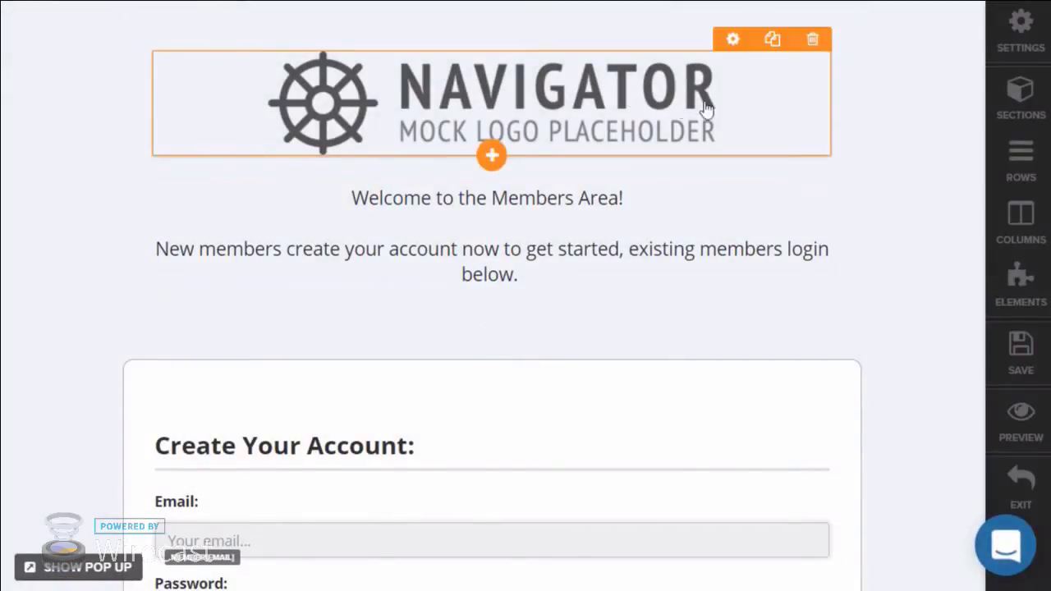
click(812, 41)
click(629, 100)
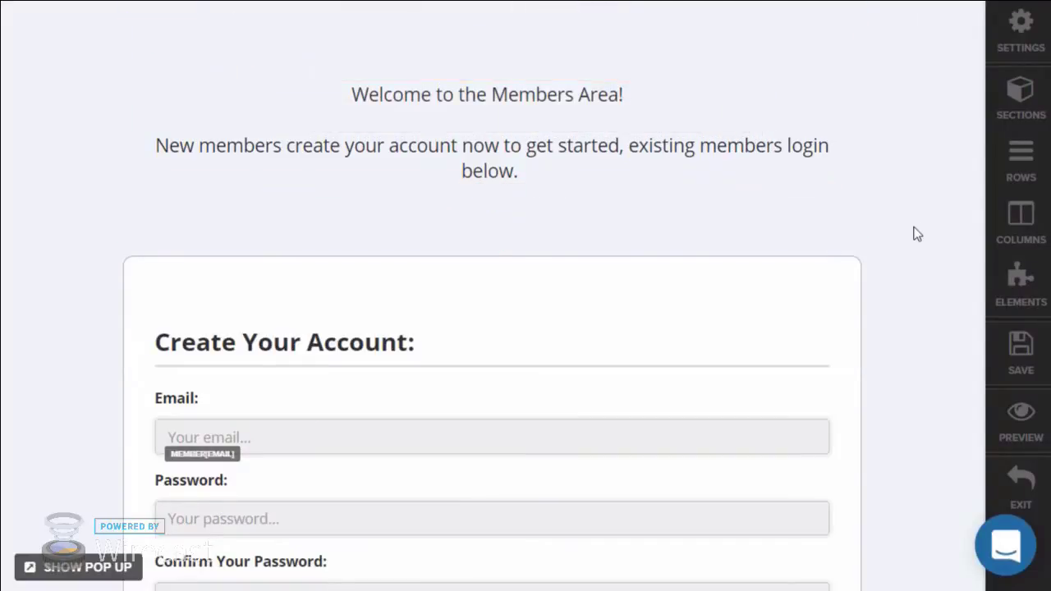
Replace all of the welcome text above the account form with "Congratulations!".
triple_click(672, 172)
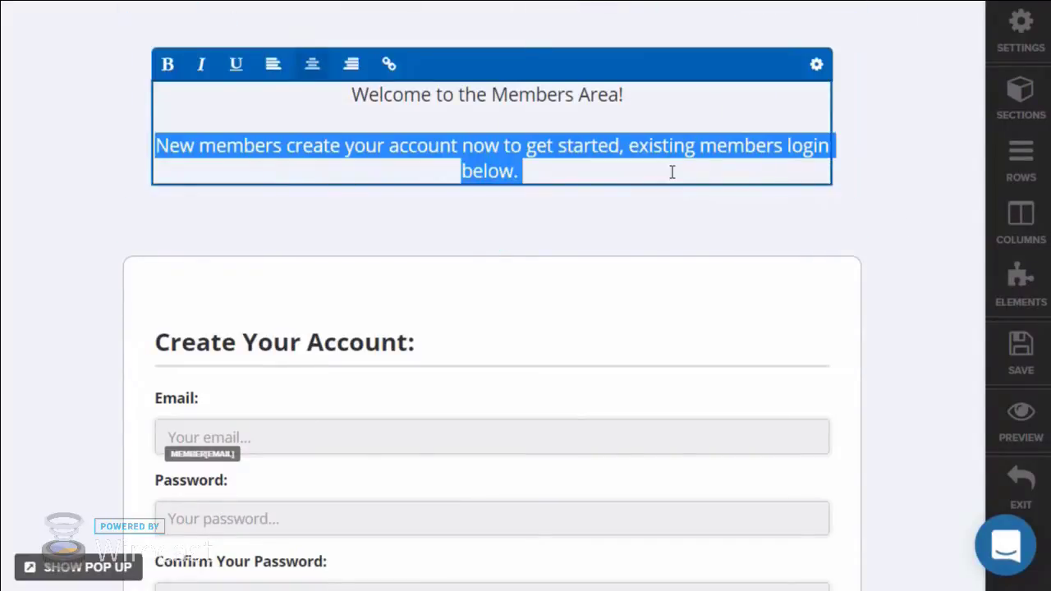
key(ctrl+a)
text(Congra)
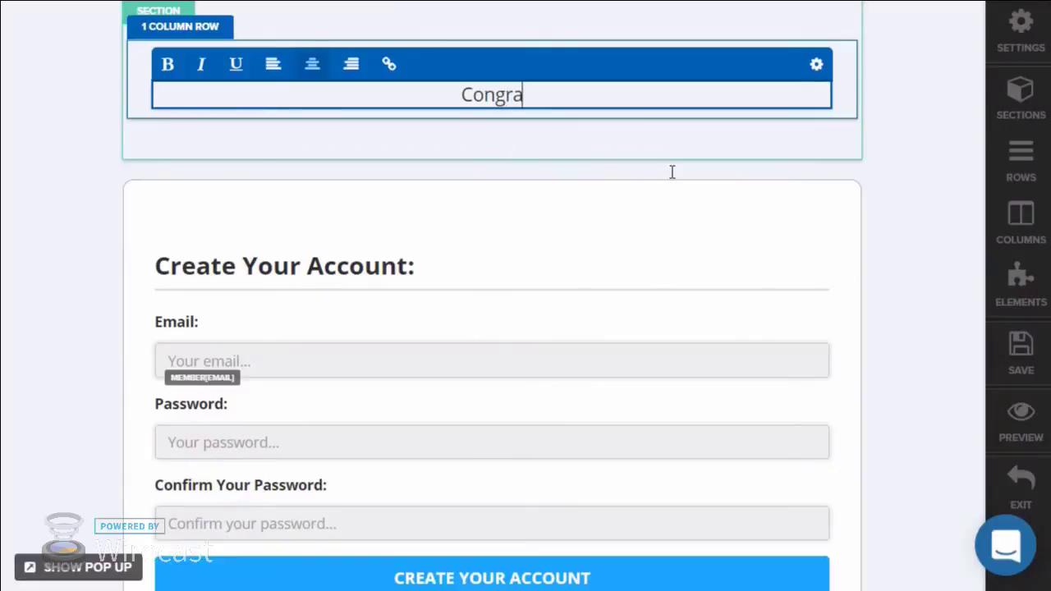
text(tulations!)
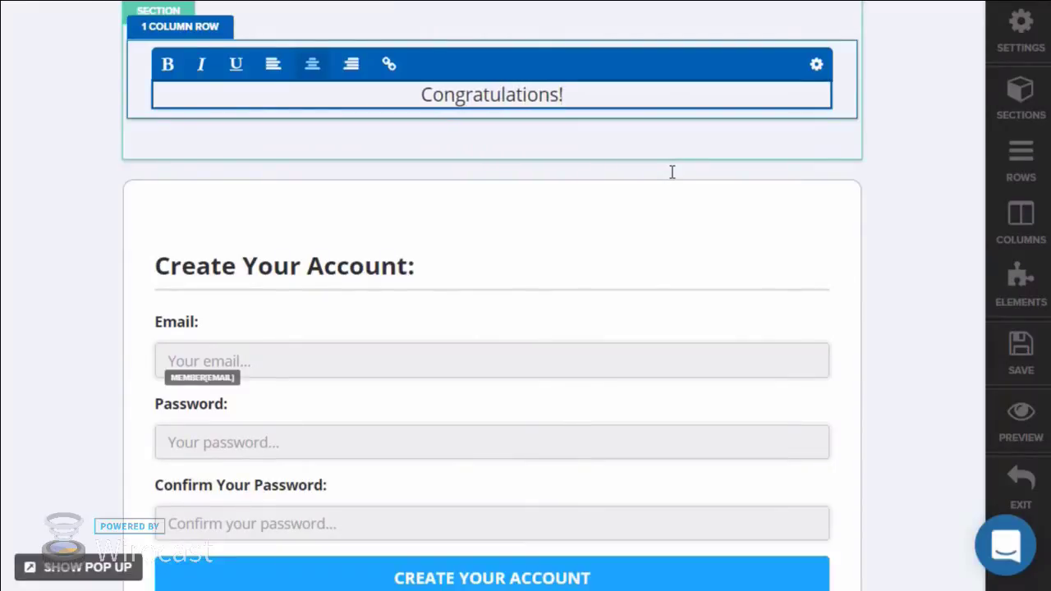
Enlarge the font size of the "Congratulations!" heading and make it bold.
key(ctrl+a)
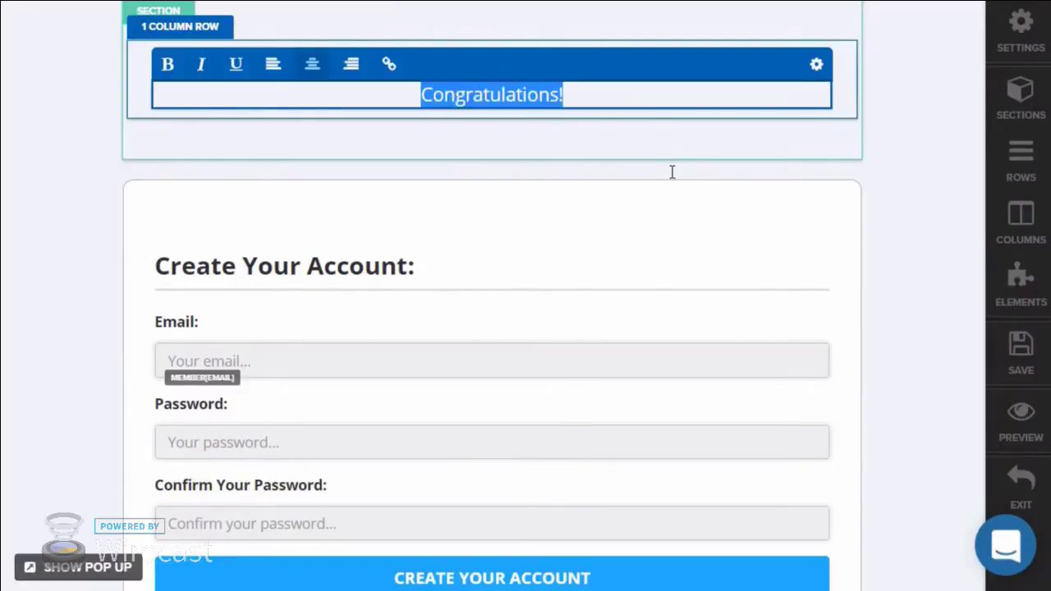
click(816, 66)
scroll(879, 431, down, 4)
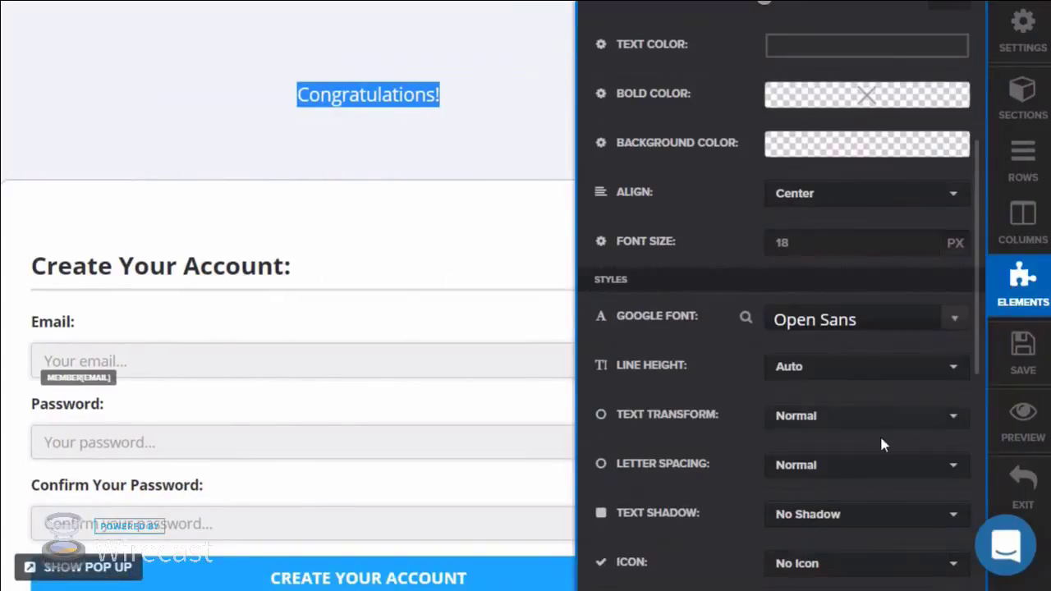
click(923, 240)
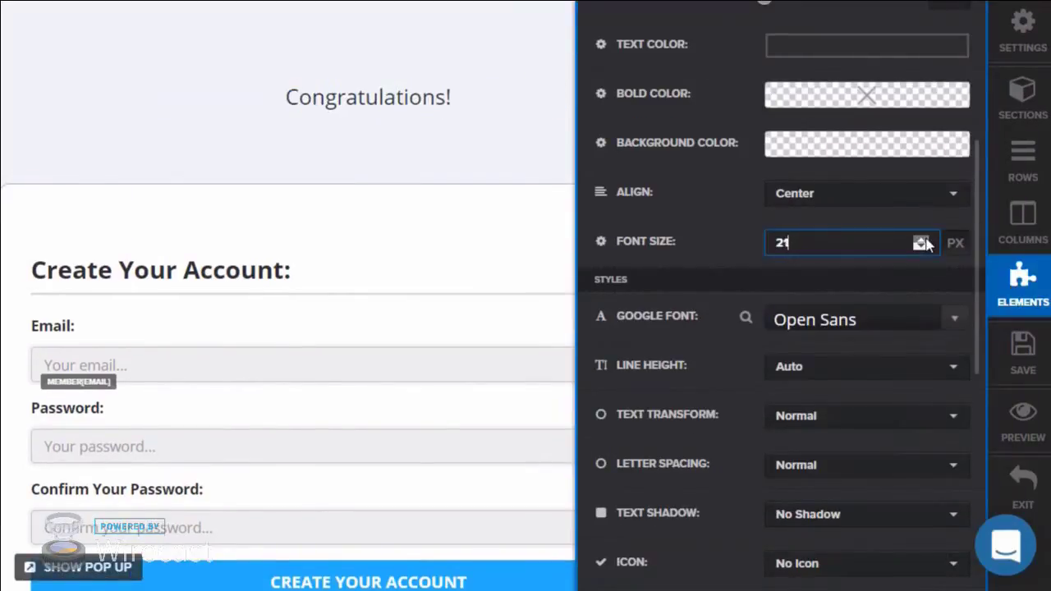
click(371, 118)
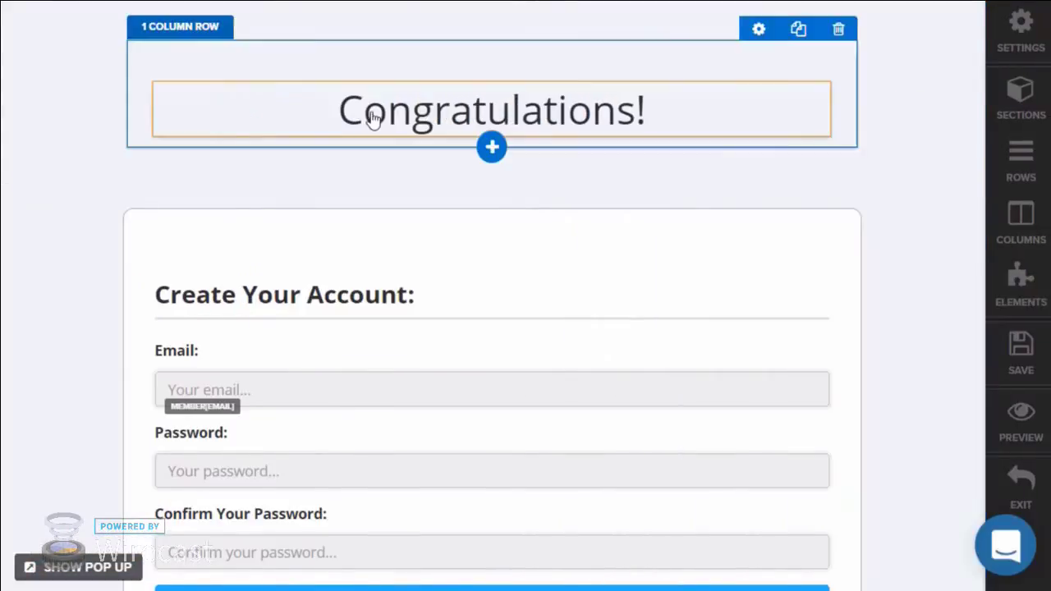
triple_click(418, 112)
click(168, 64)
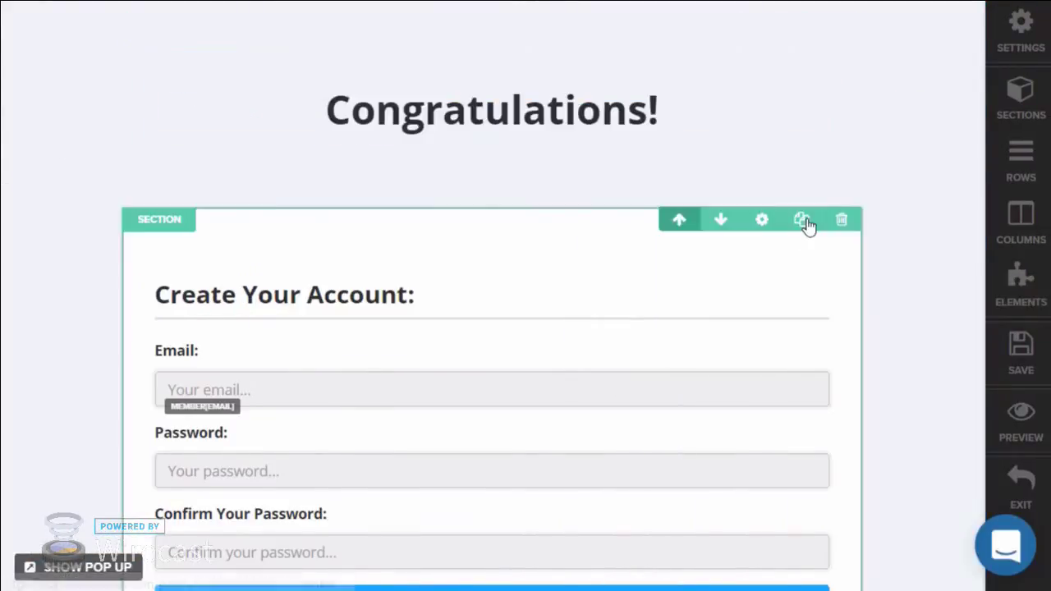
Reduce the top padding of the row holding the "Congratulations!" heading to its minimum.
click(757, 28)
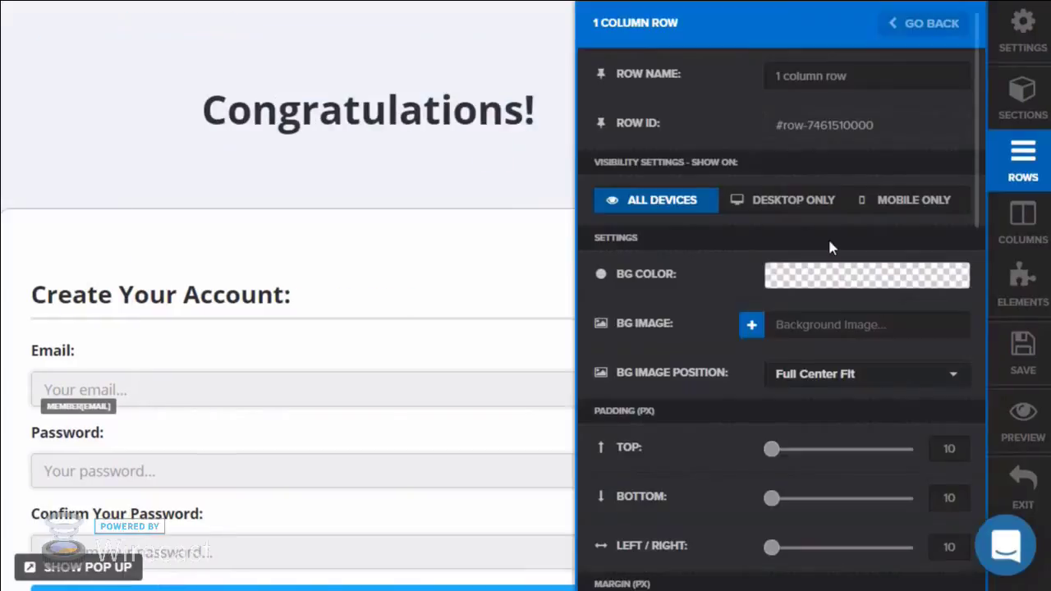
click(755, 450)
click(286, 203)
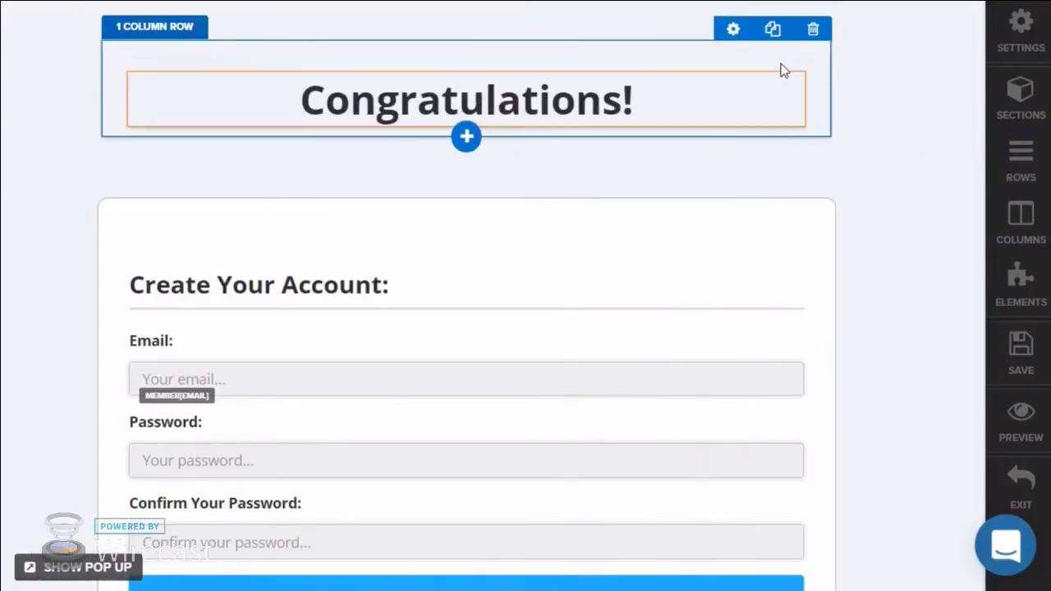
Set the top padding of the section holding the "Congratulations!" heading to 20 px.
click(756, 16)
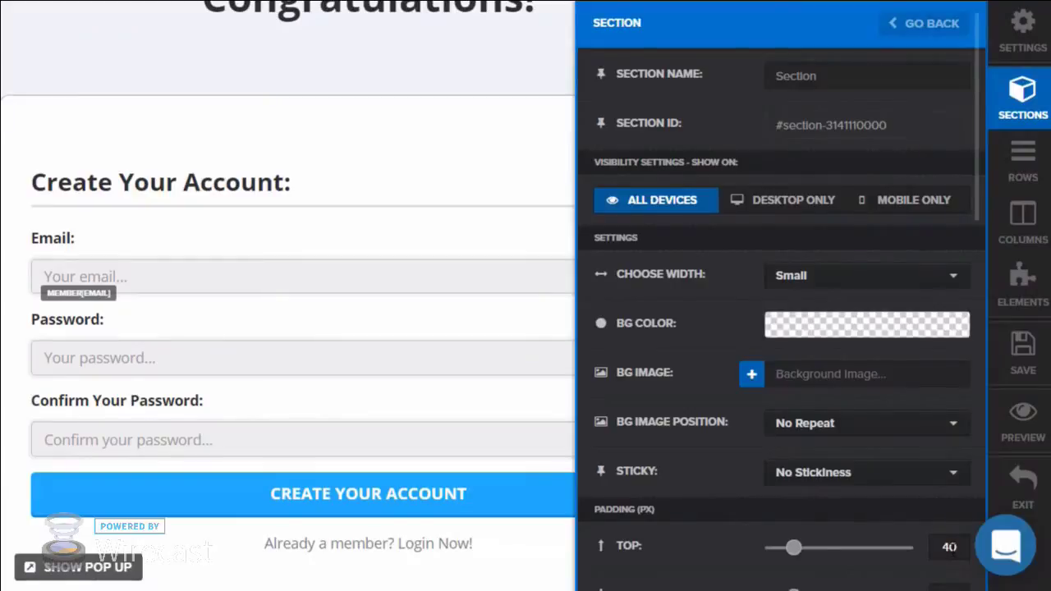
click(948, 547)
text(2)
click(498, 120)
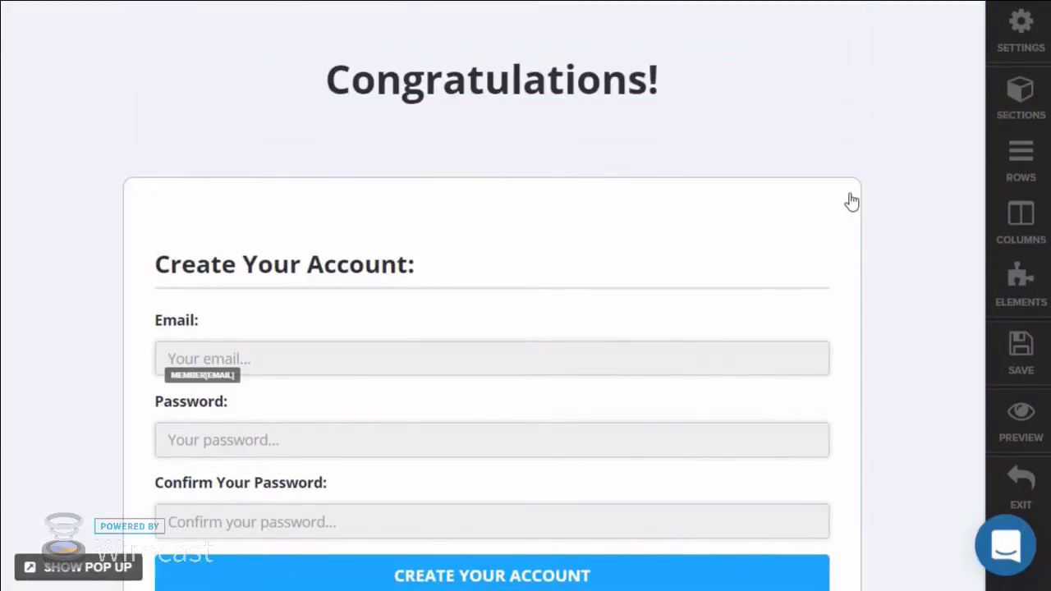
Open the settings of the section containing the Create Your Account form.
click(759, 188)
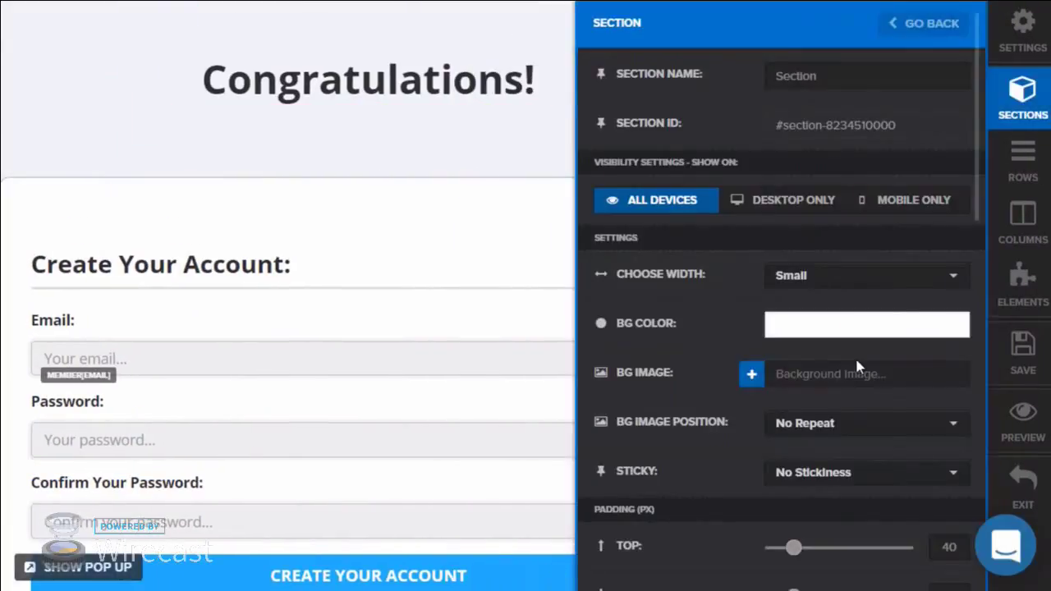
Try a 20 px top padding on the Create Your Account section and restore it to 40 px.
click(947, 546)
key(BackSpace)
text(2)
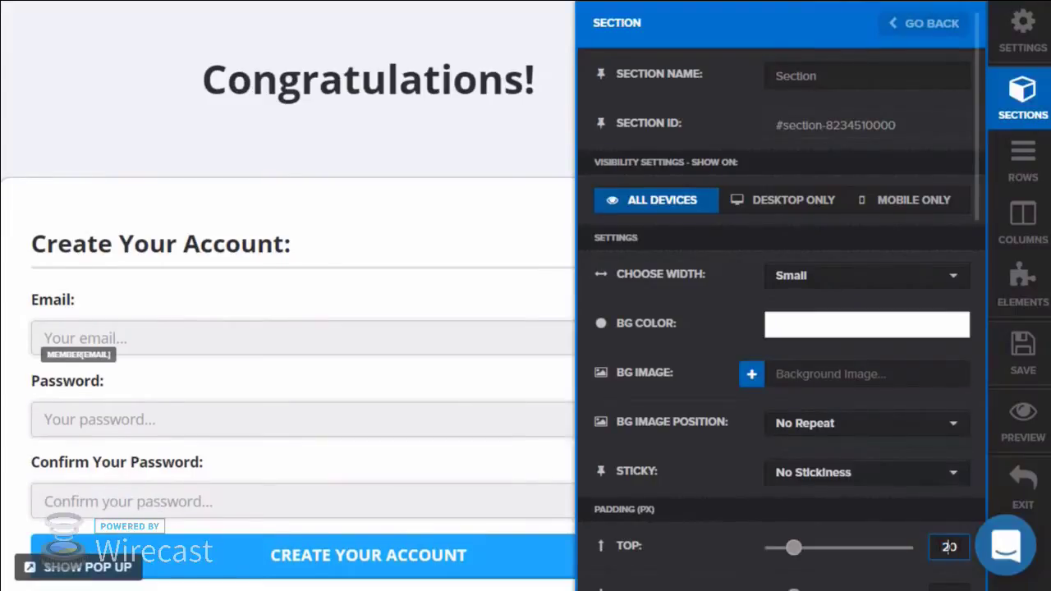
key(Up)
key(Up)
Reduce the Create Your Account section's top margin to its minimum.
scroll(827, 399, down, 4)
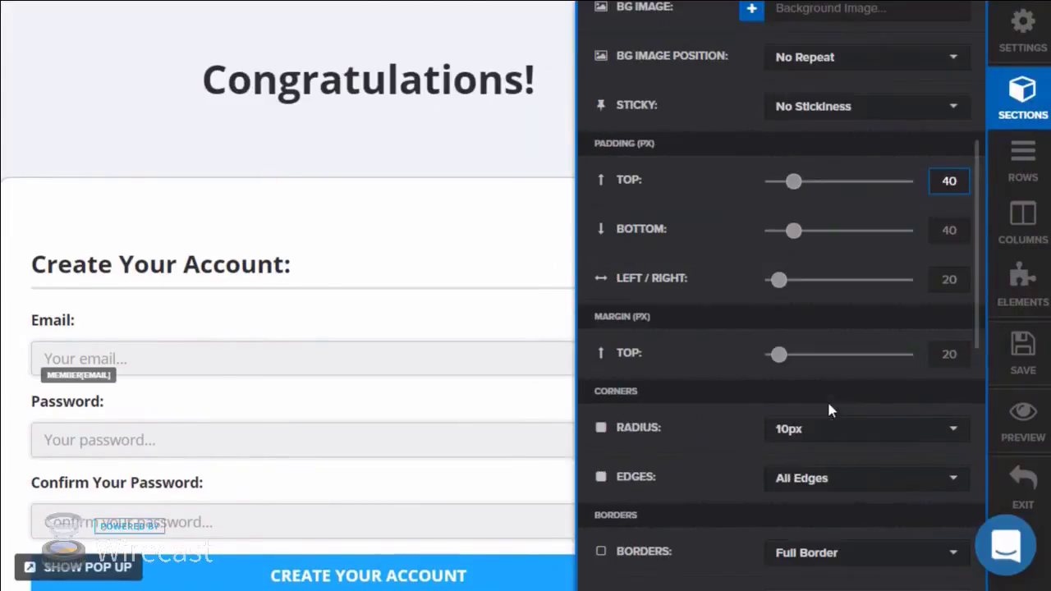
drag(778, 371, 727, 363)
click(211, 145)
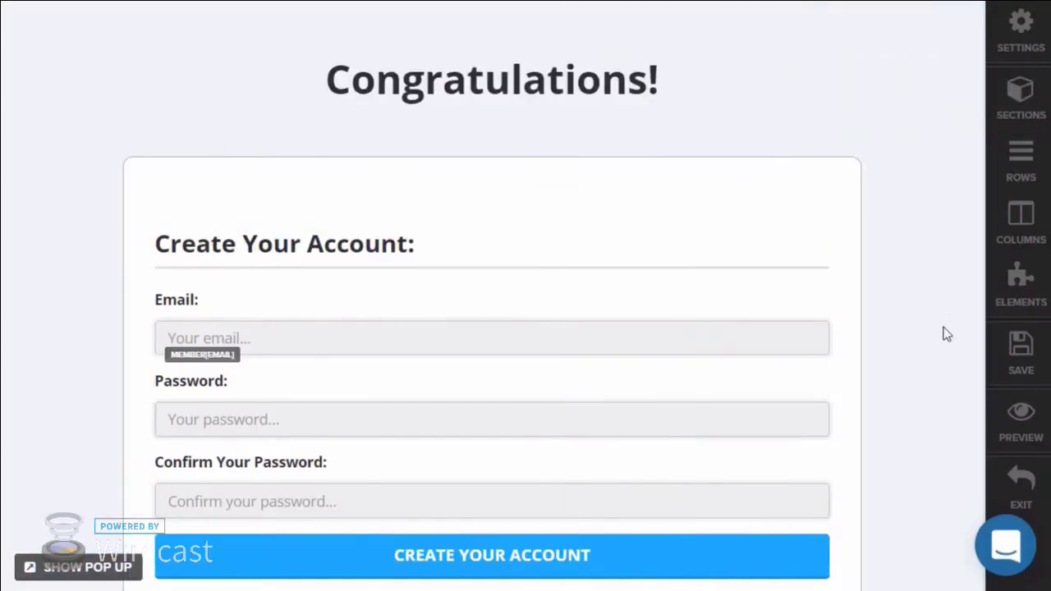
Look over the account creation form down to the page footer and save the Membership Access page.
scroll(933, 307, down, 2)
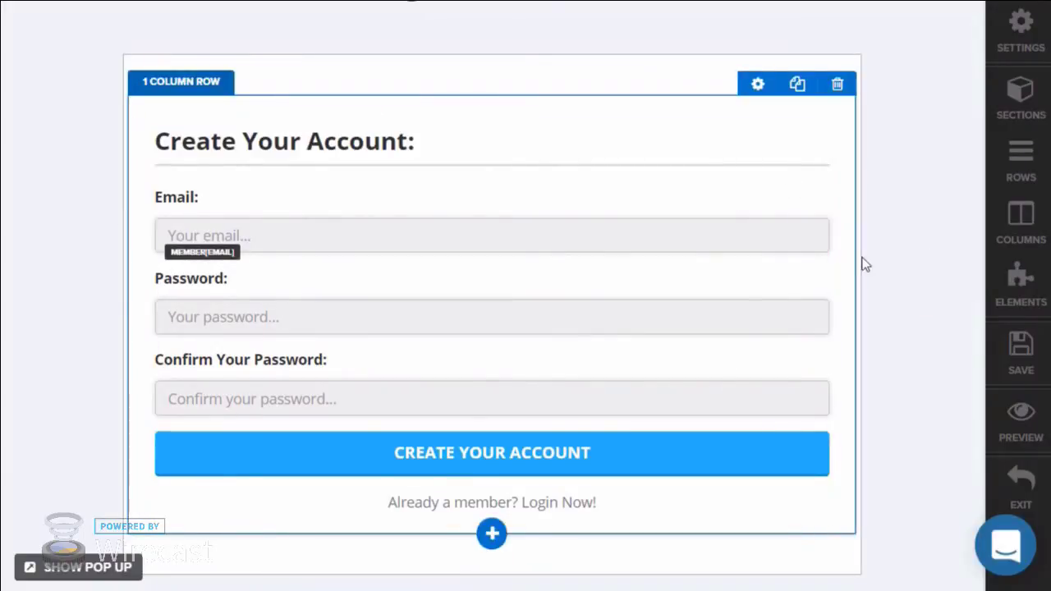
scroll(949, 236, down, 3)
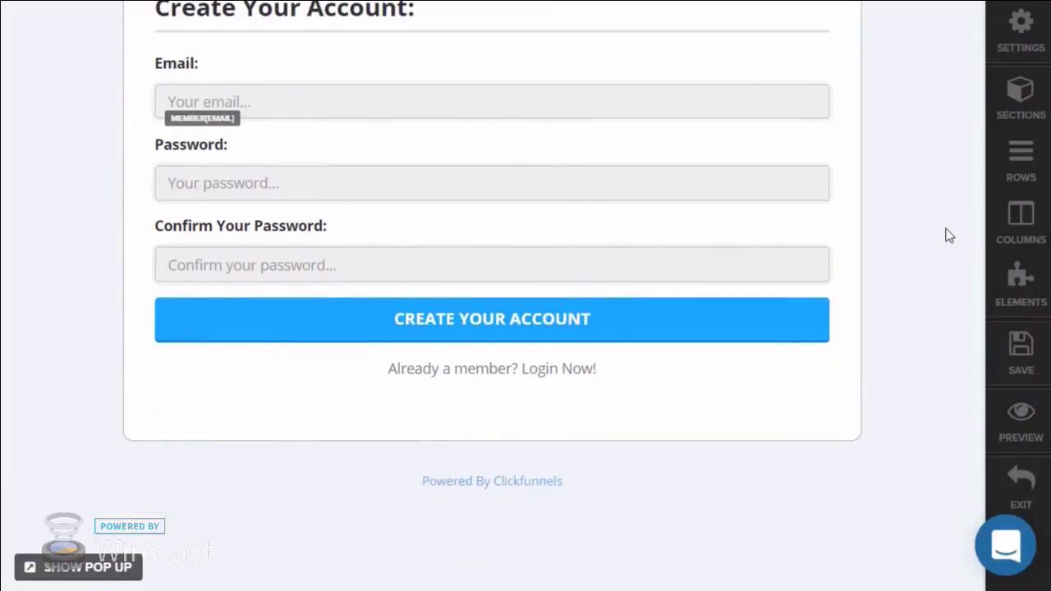
scroll(949, 235, up, 2)
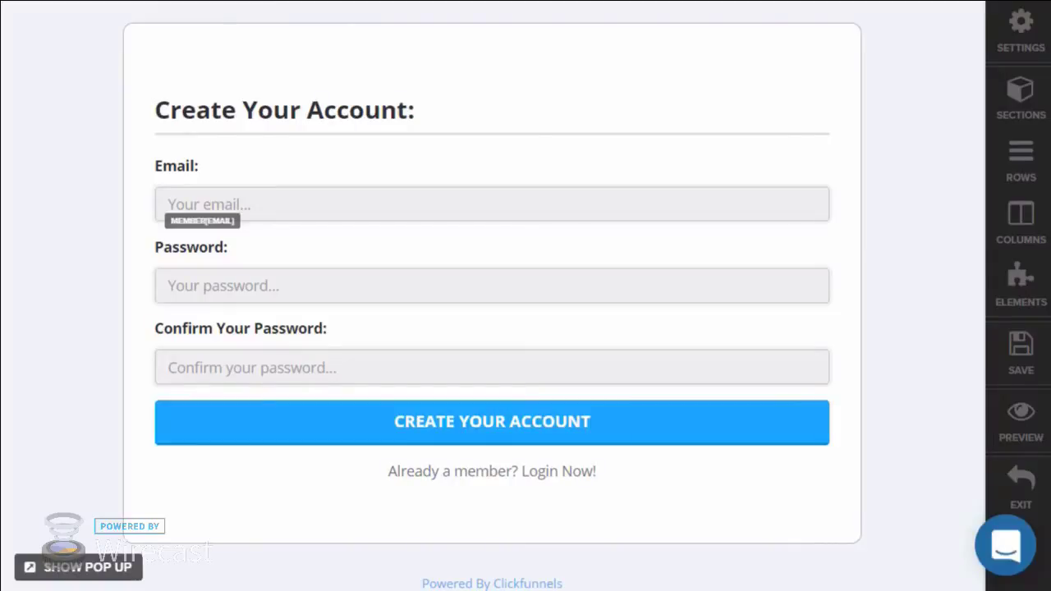
scroll(970, 225, up, 3)
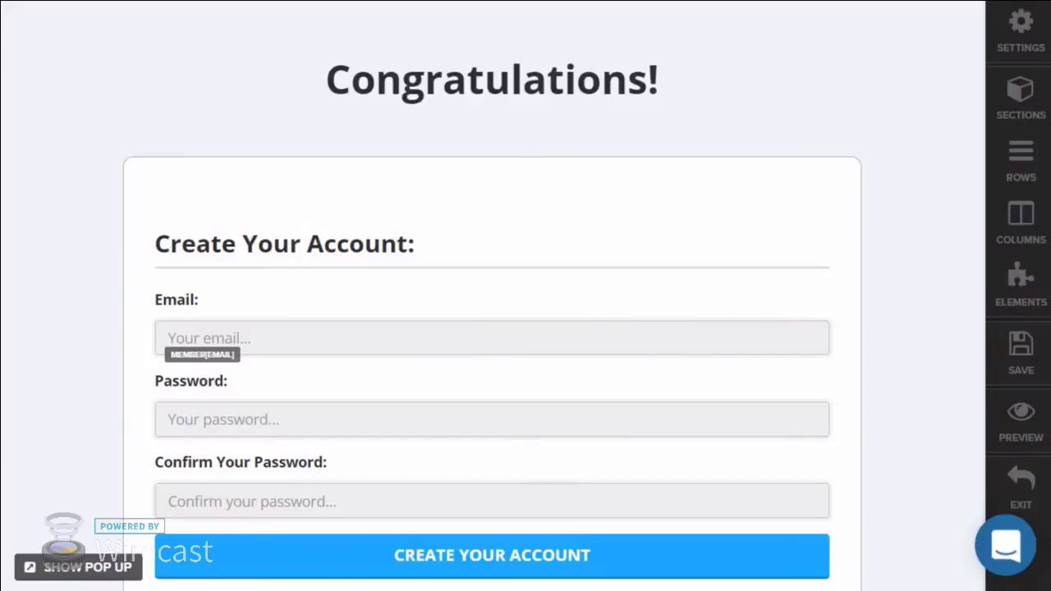
key(ctrl+s)
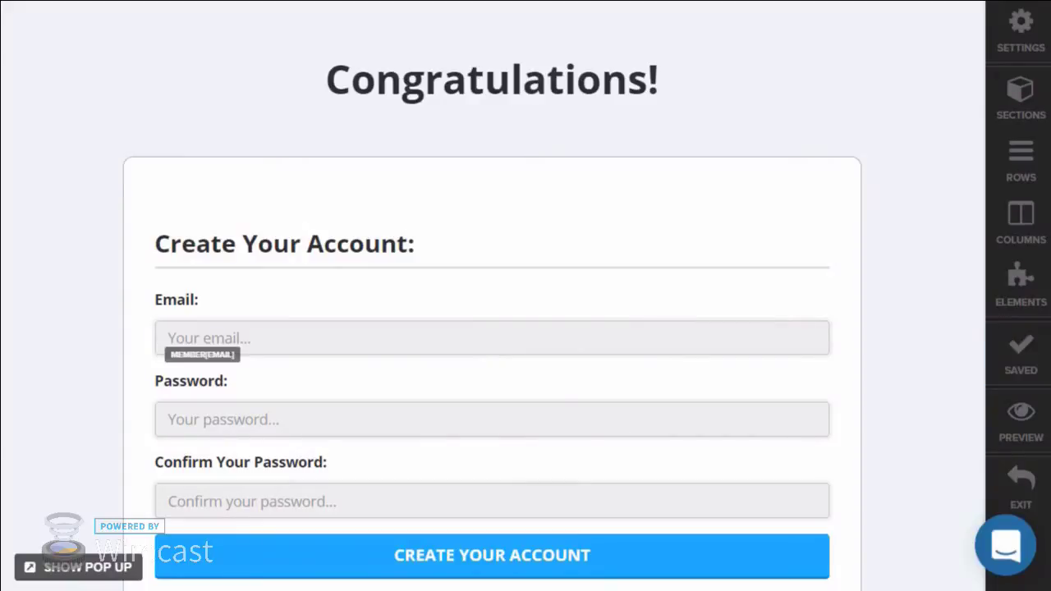
Leave the Membership Access page editor and open the Membership Area step's design for editing.
click(1024, 493)
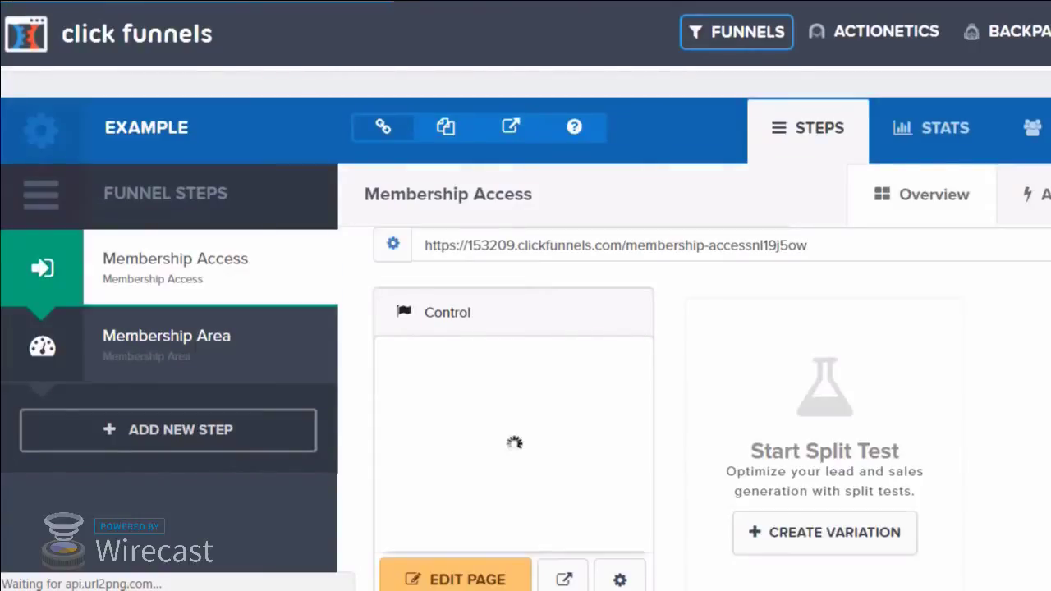
click(156, 351)
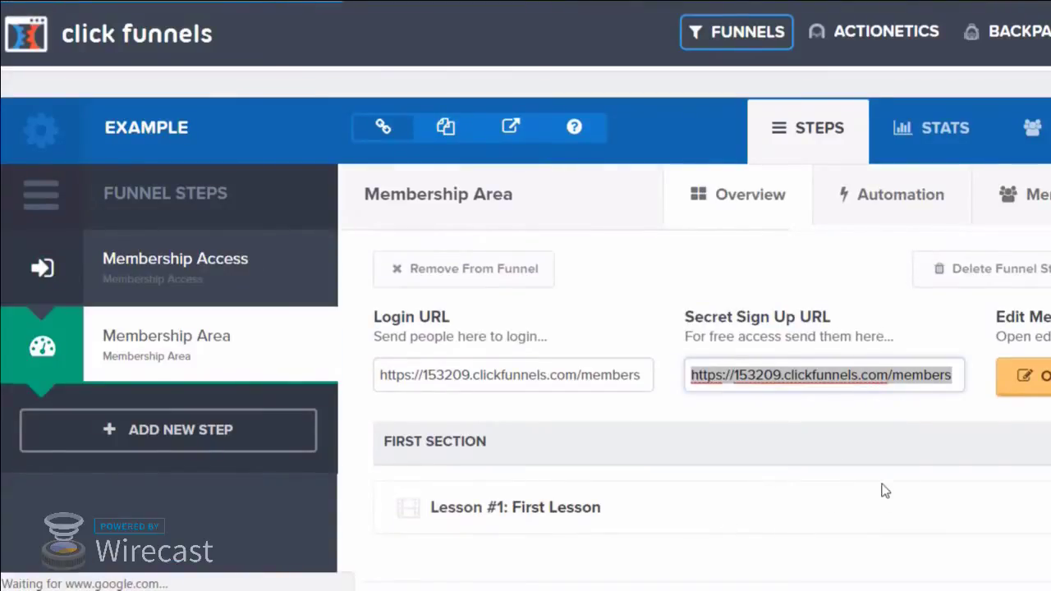
click(1026, 379)
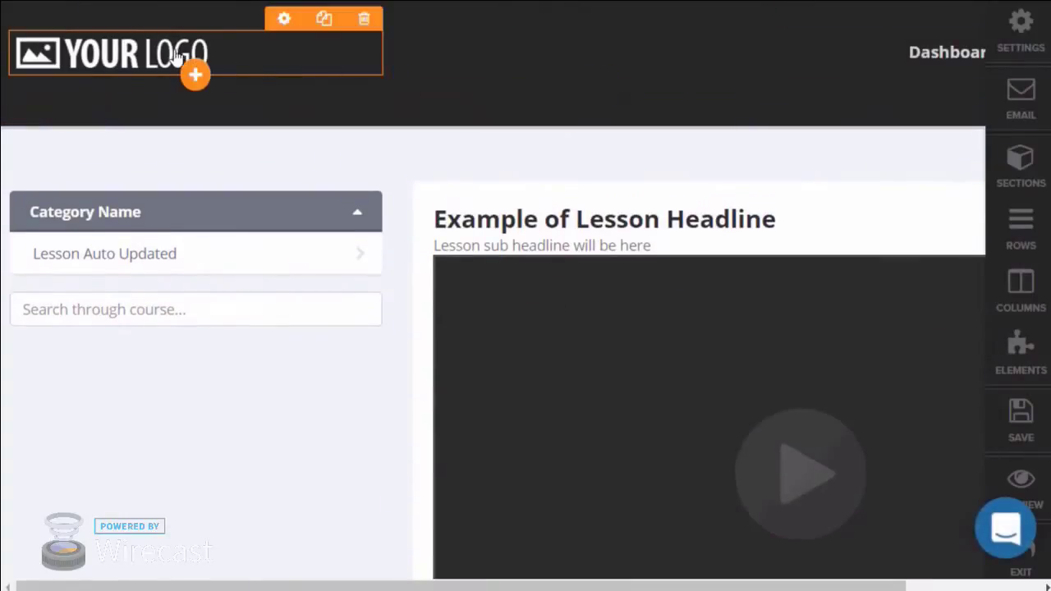
Set the background color of the Membership Area page's header section to black, #000000.
mouse_move(791, 51)
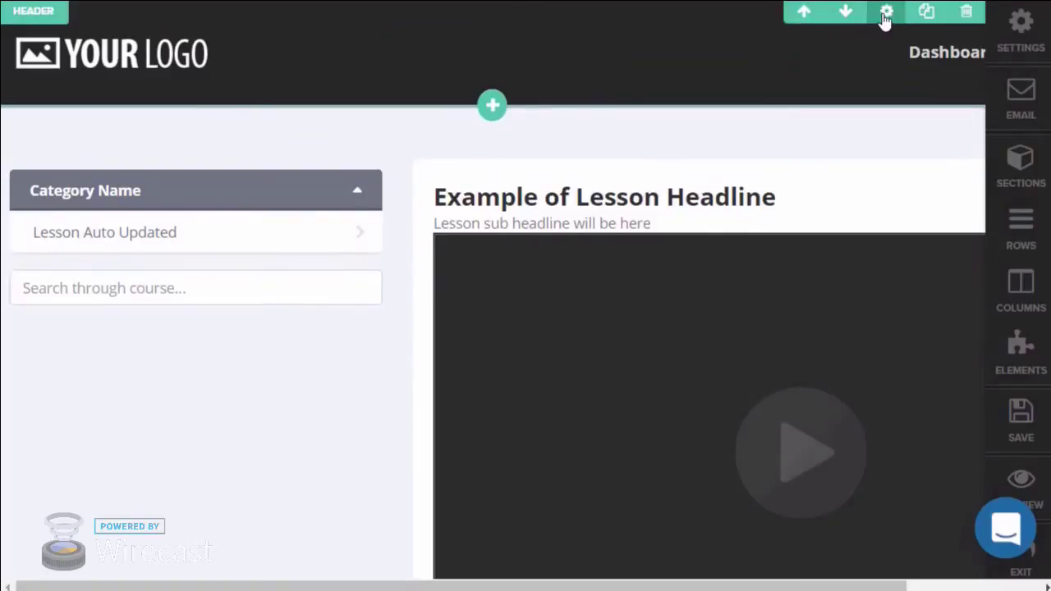
click(885, 13)
click(817, 331)
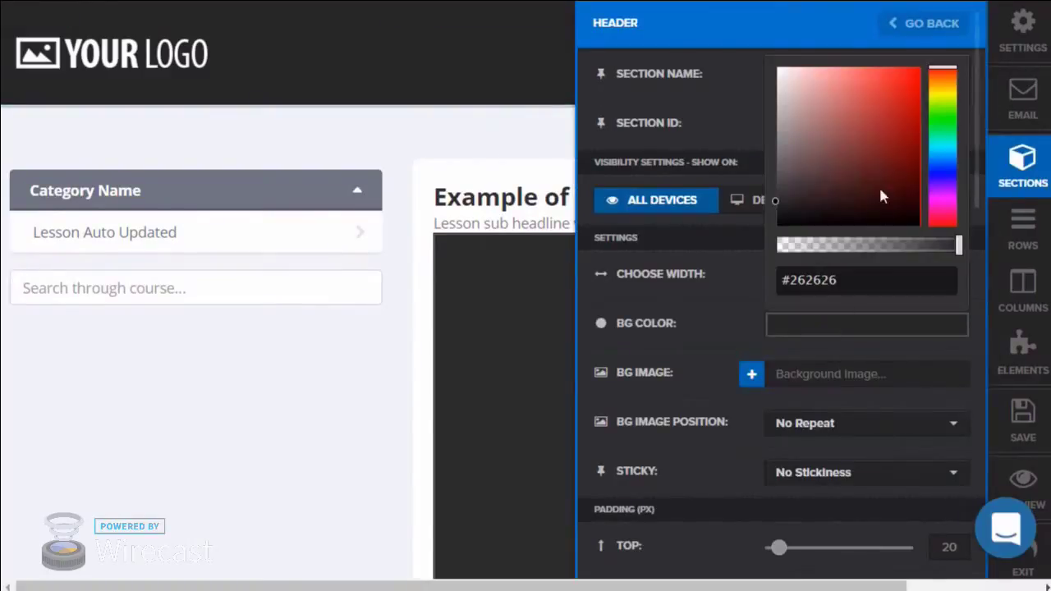
click(914, 68)
drag(872, 112, 736, 272)
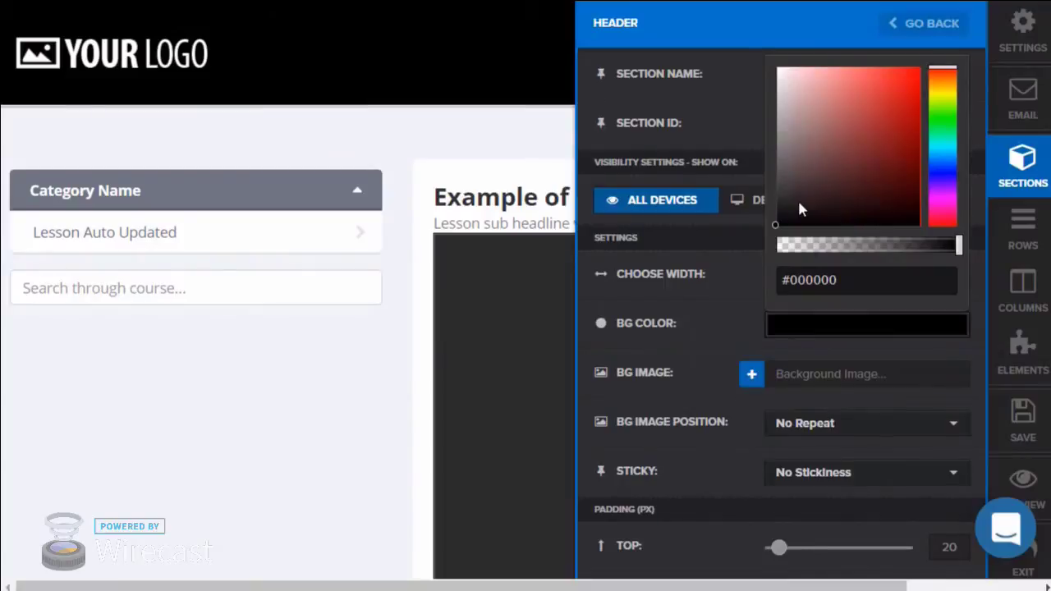
click(719, 289)
click(468, 158)
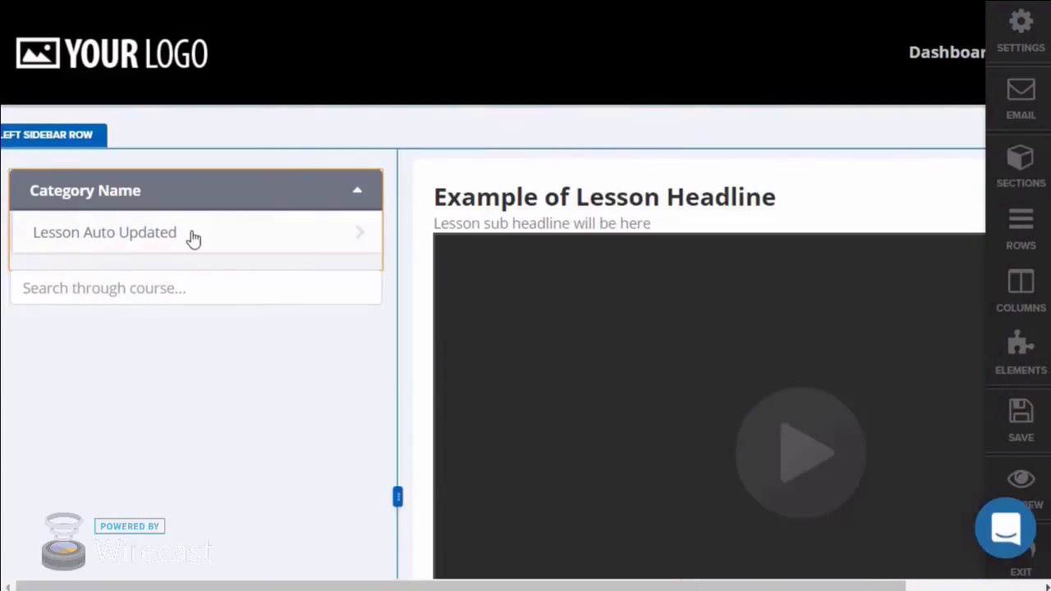
Examine the settings of the Membership Nav 2.0 element and the Membership Content element.
click(119, 201)
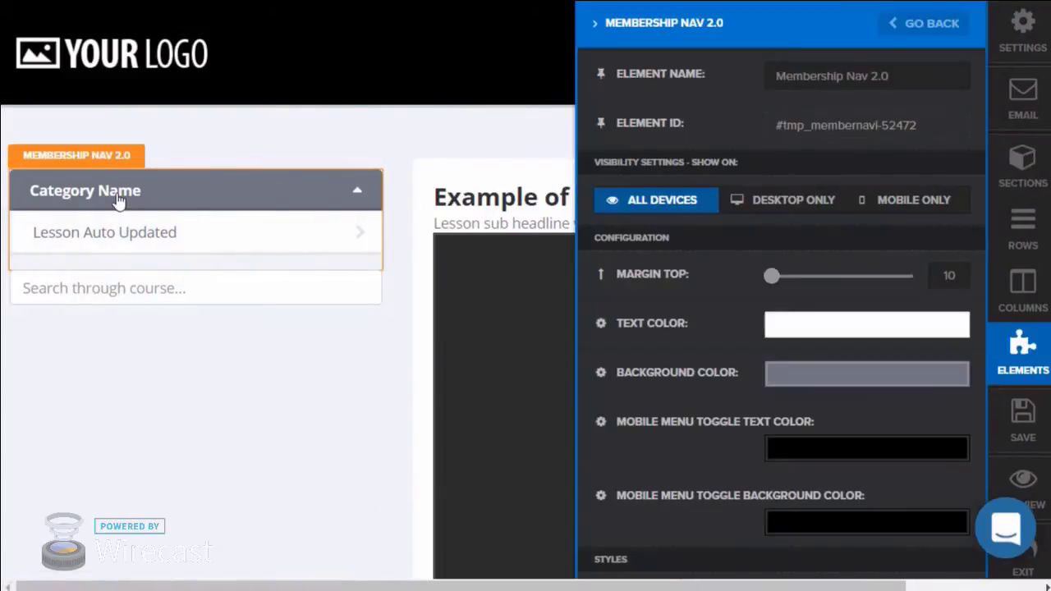
scroll(717, 290, down, 3)
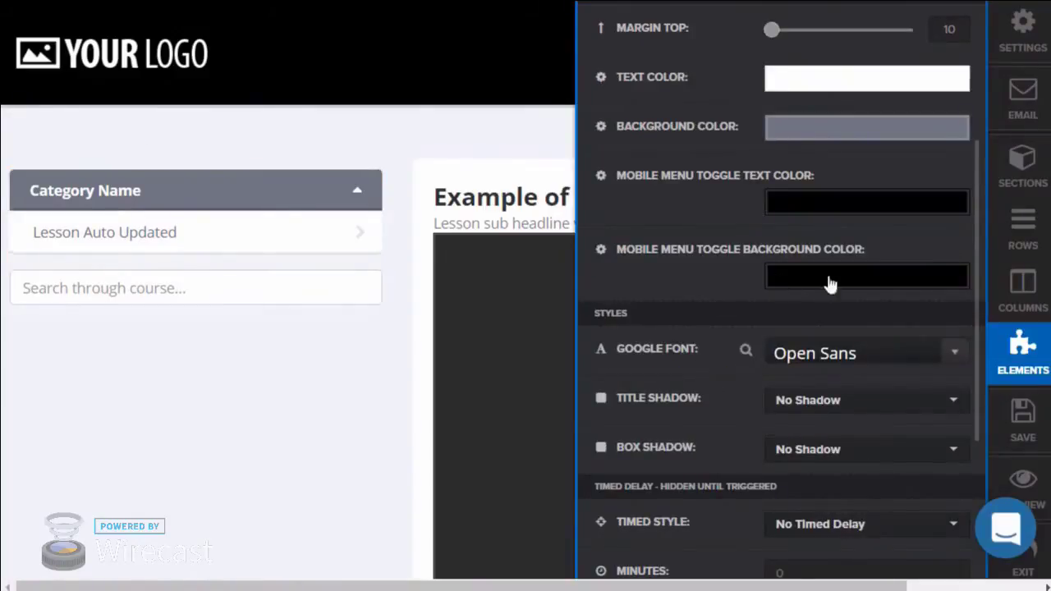
click(358, 405)
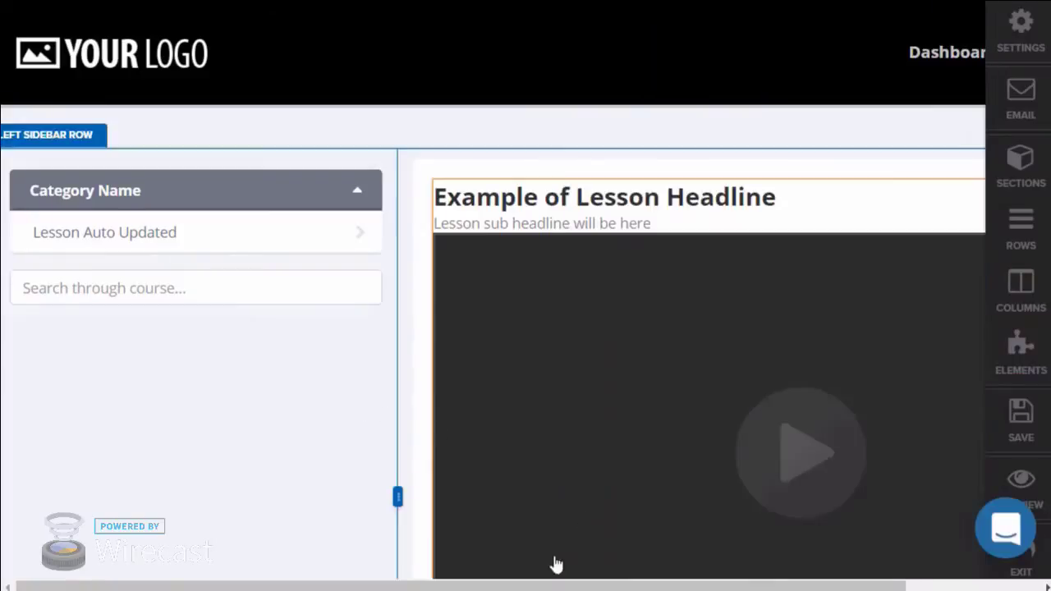
drag(542, 587, 674, 588)
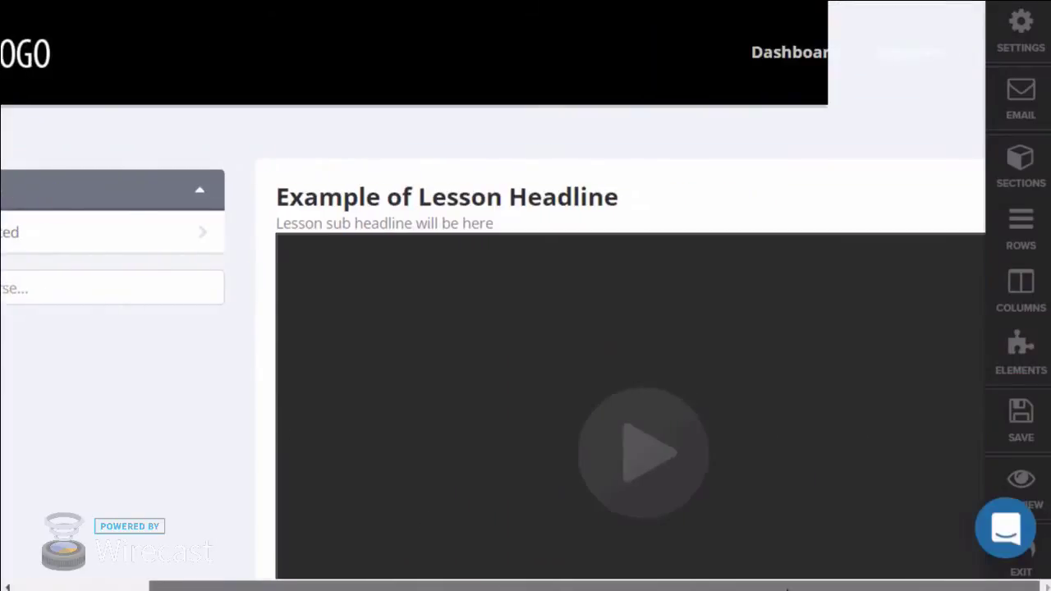
click(556, 199)
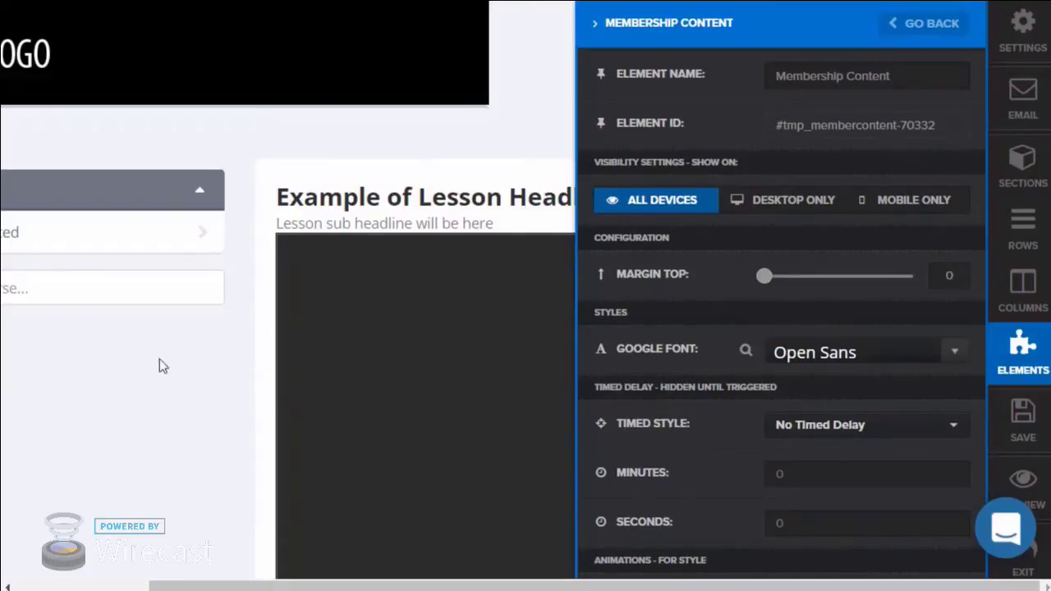
click(490, 361)
drag(608, 586, 422, 584)
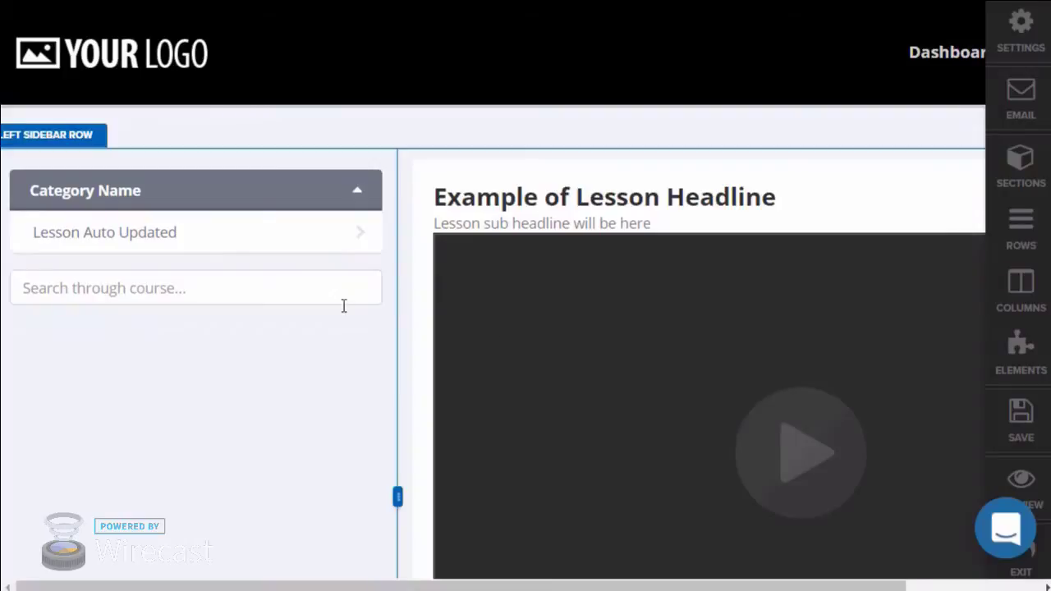
Look over the Membership Area page down to its footer, save it and return to the funnel steps.
scroll(328, 311, down, 5)
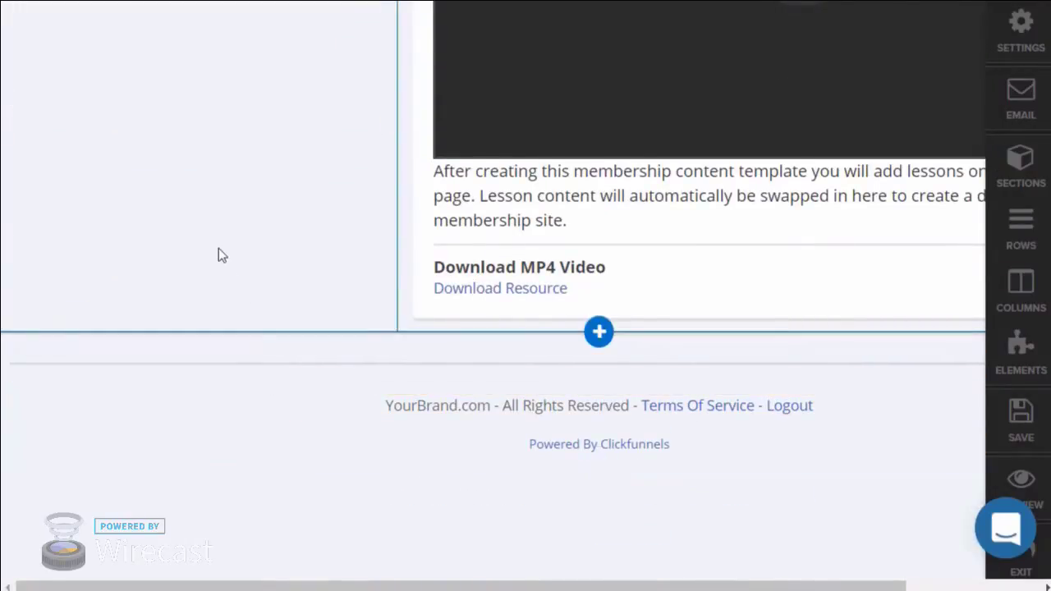
scroll(218, 248, up, 10)
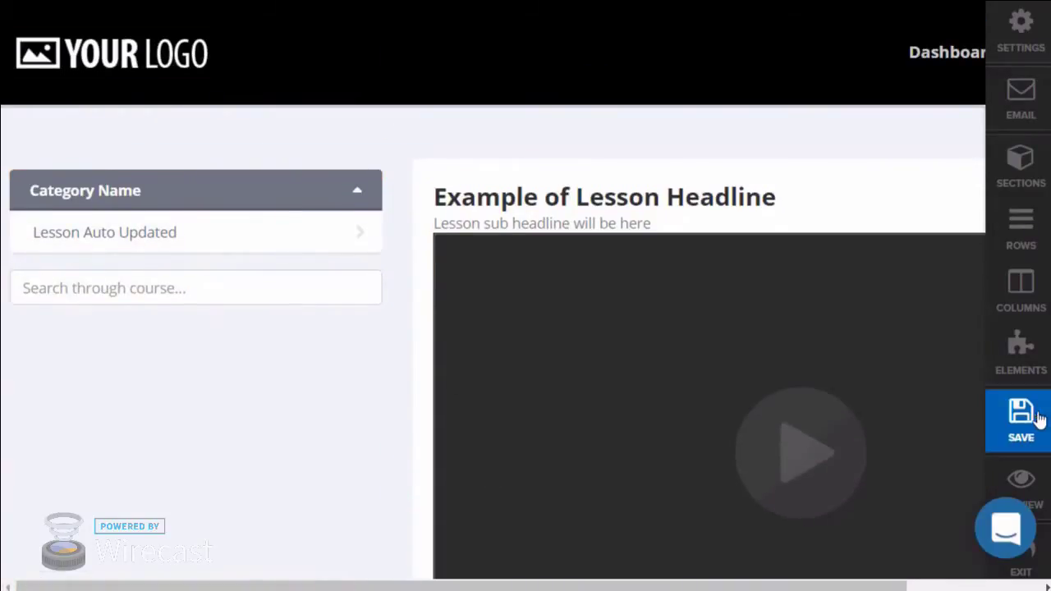
click(1012, 417)
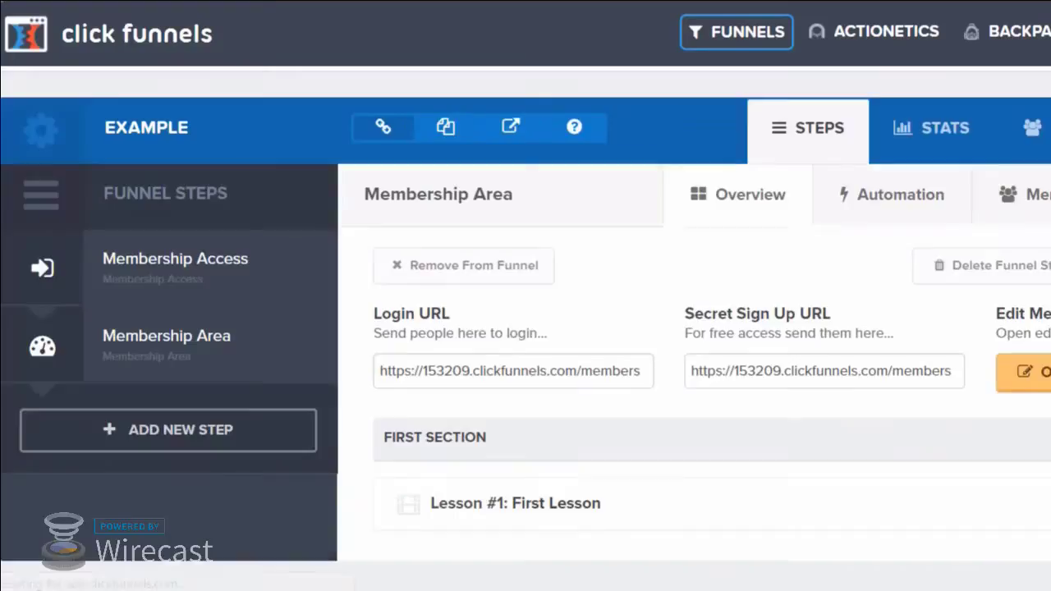
Rename the Membership Area's First Section to Introduction without any product requirements.
click(821, 375)
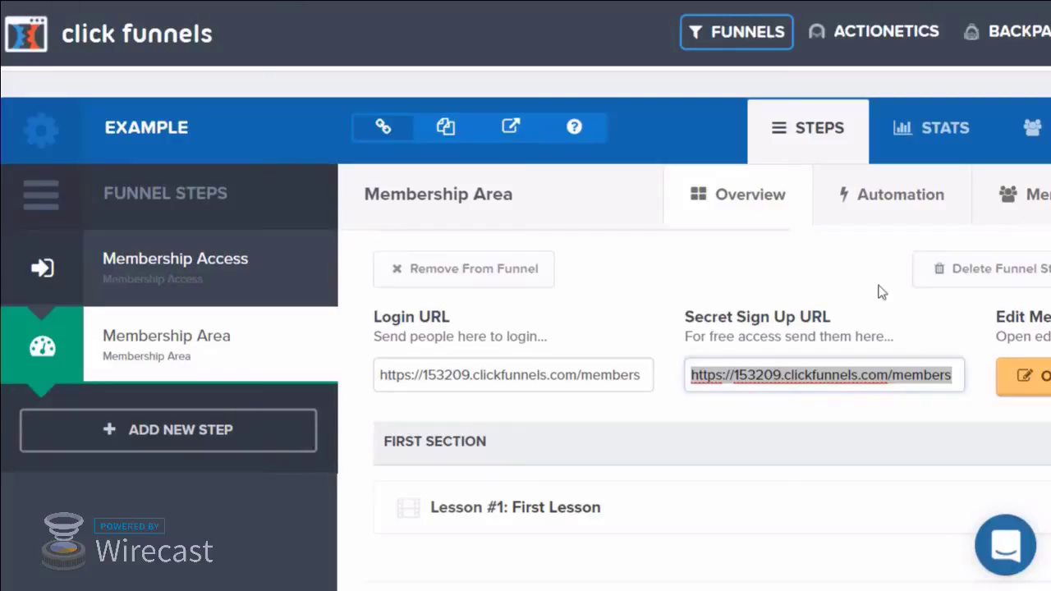
scroll(875, 288, down, 3)
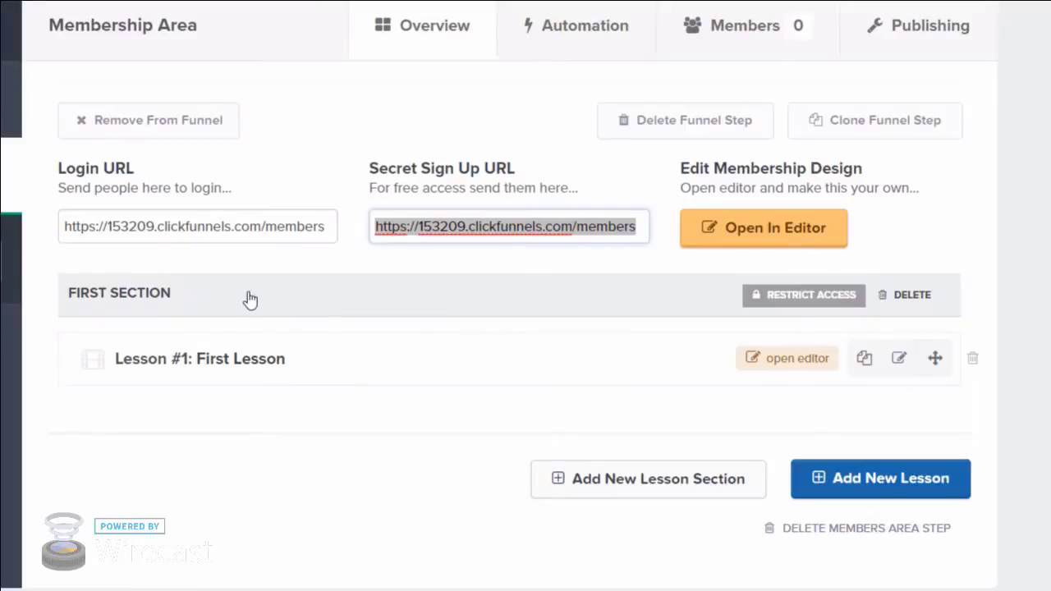
click(759, 294)
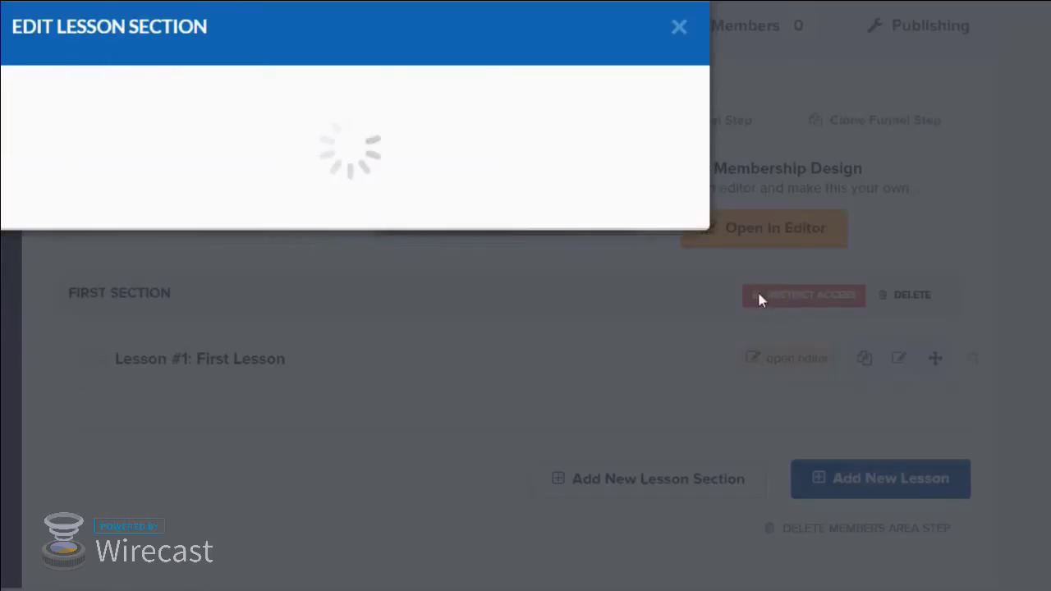
triple_click(186, 141)
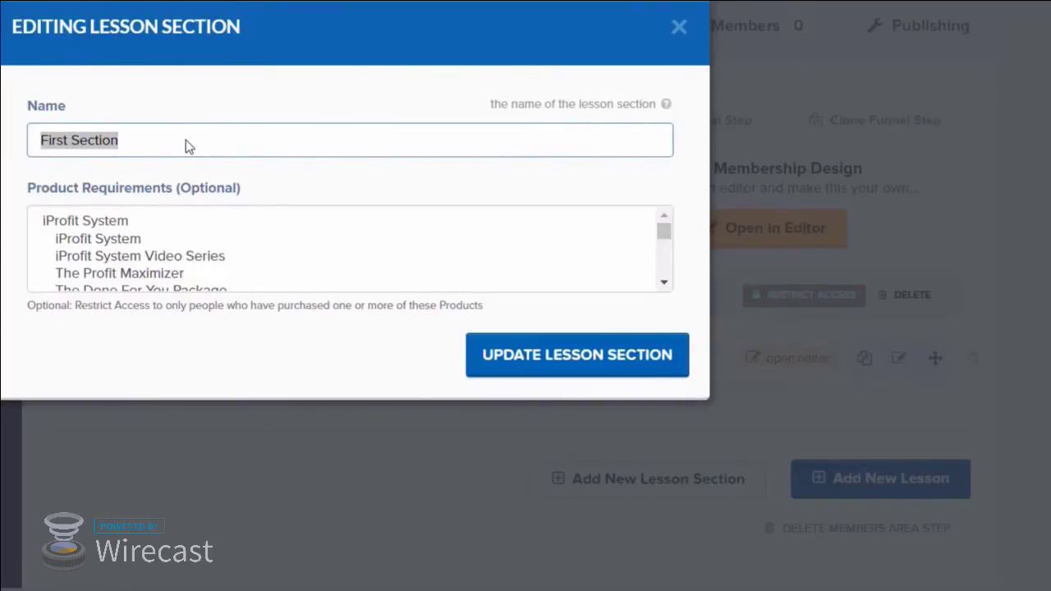
text(Introduction)
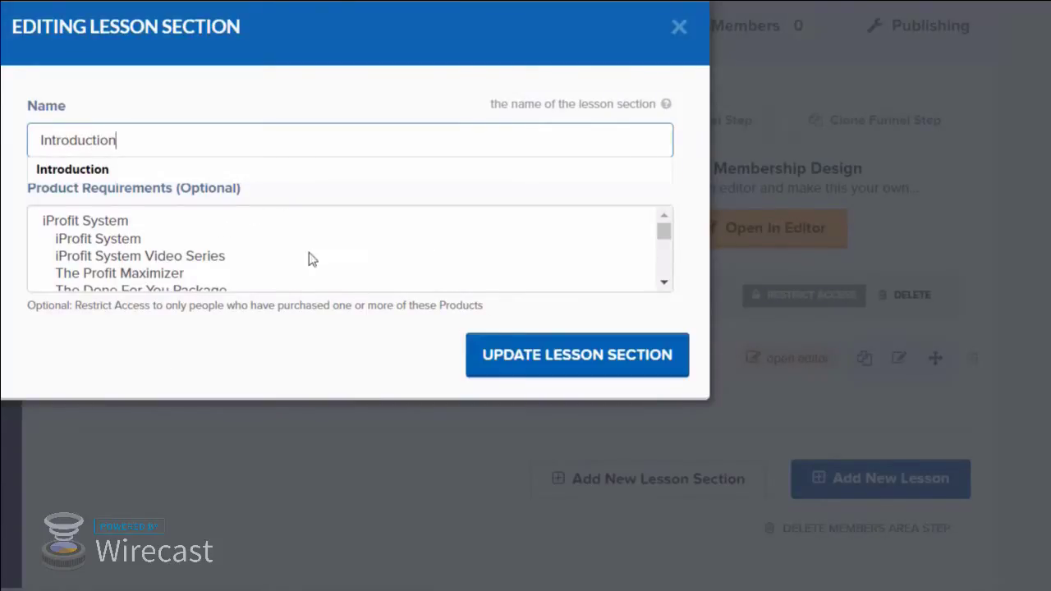
click(276, 352)
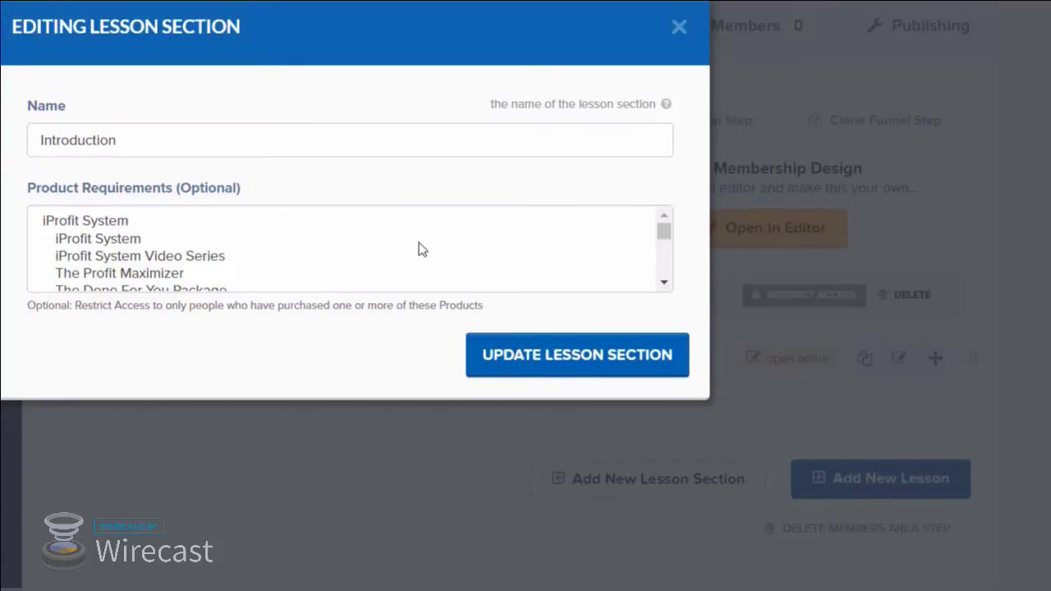
click(662, 361)
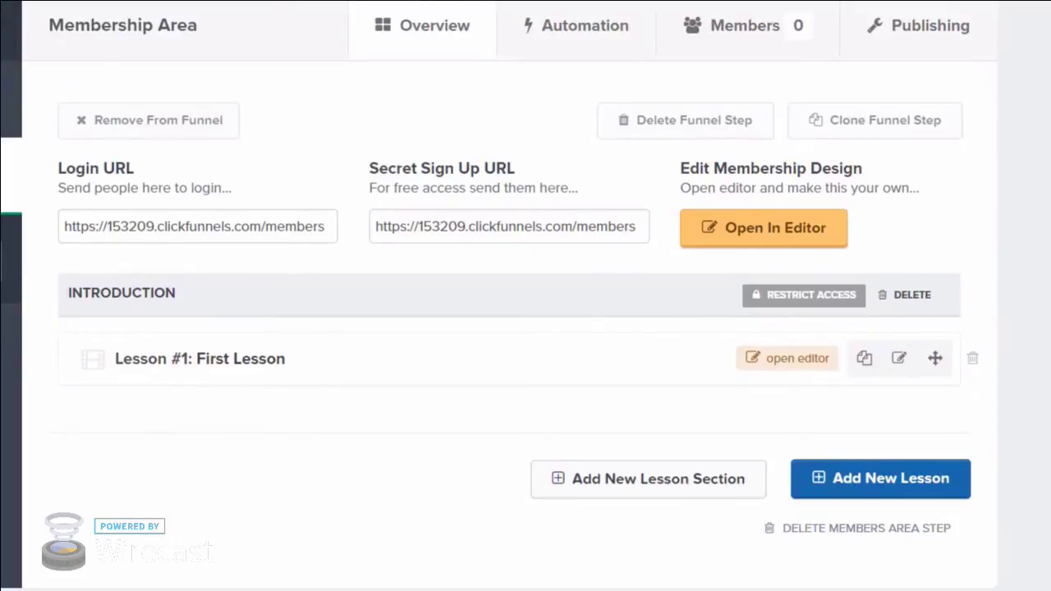
Start a new lesson in the Introduction section and name it Getting Started.
click(910, 483)
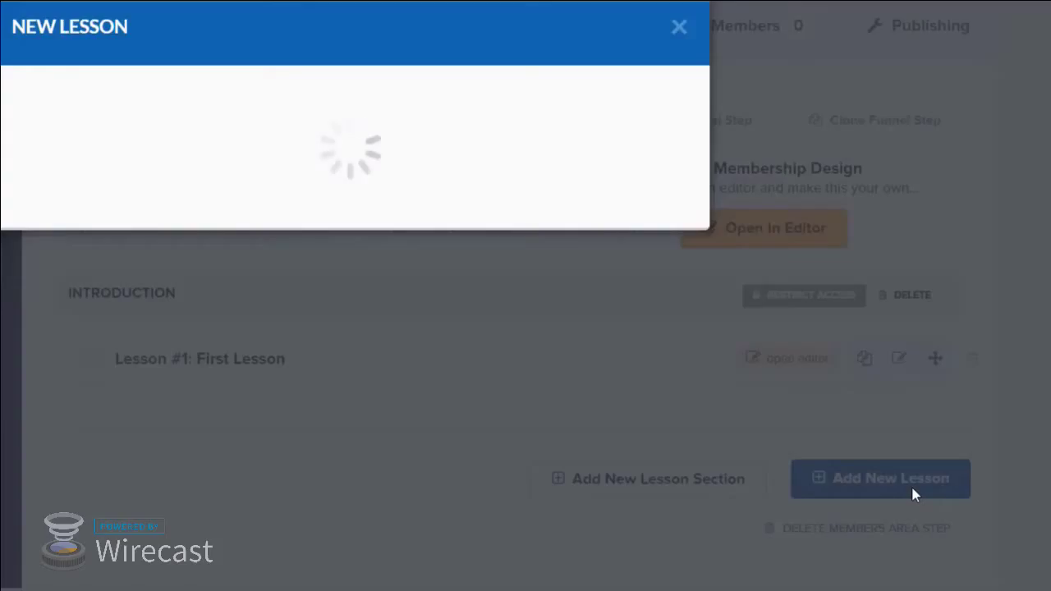
click(221, 136)
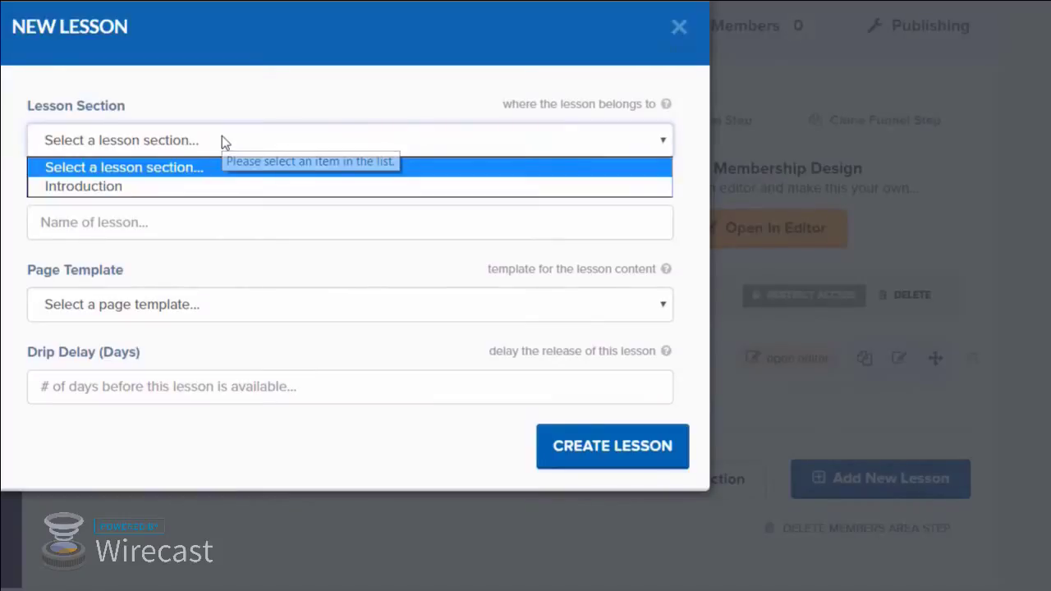
click(152, 188)
click(153, 227)
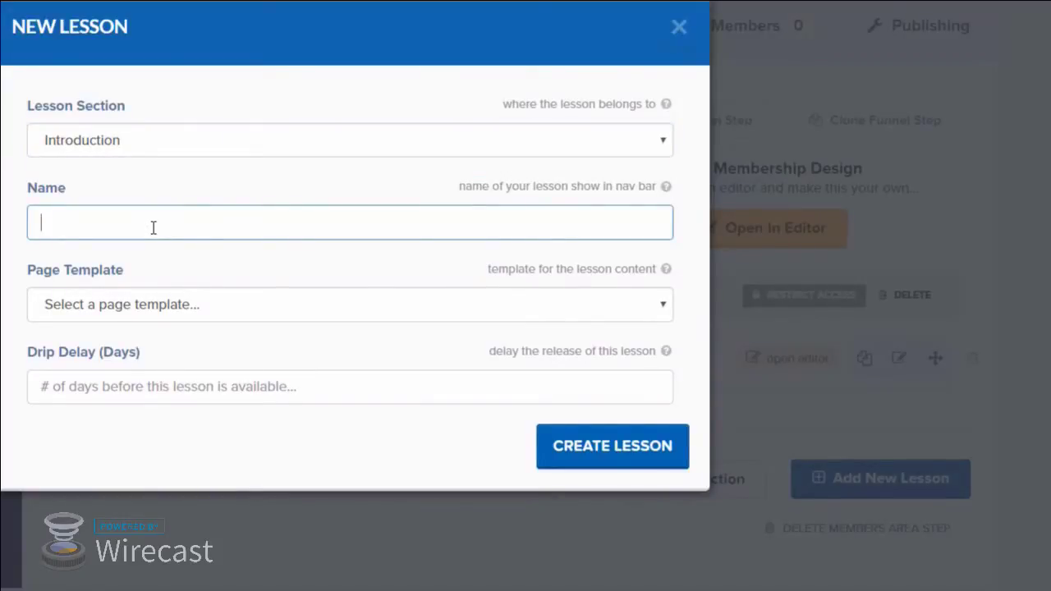
text(Getting Sta)
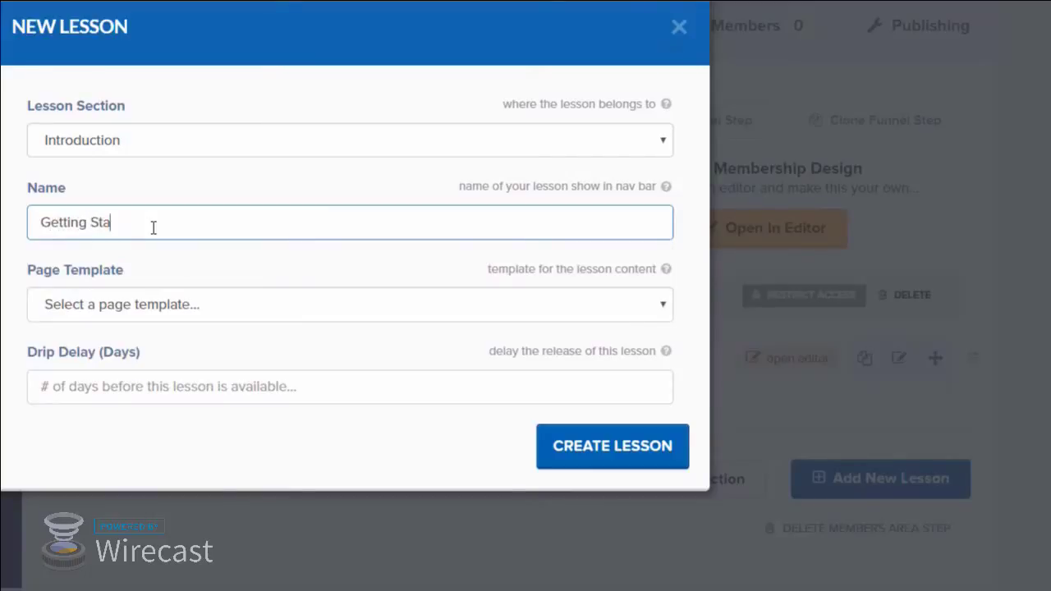
text(rted)
Give the new lesson the Resource List (membership) page template and a drip delay of 0 days, and create it.
click(168, 307)
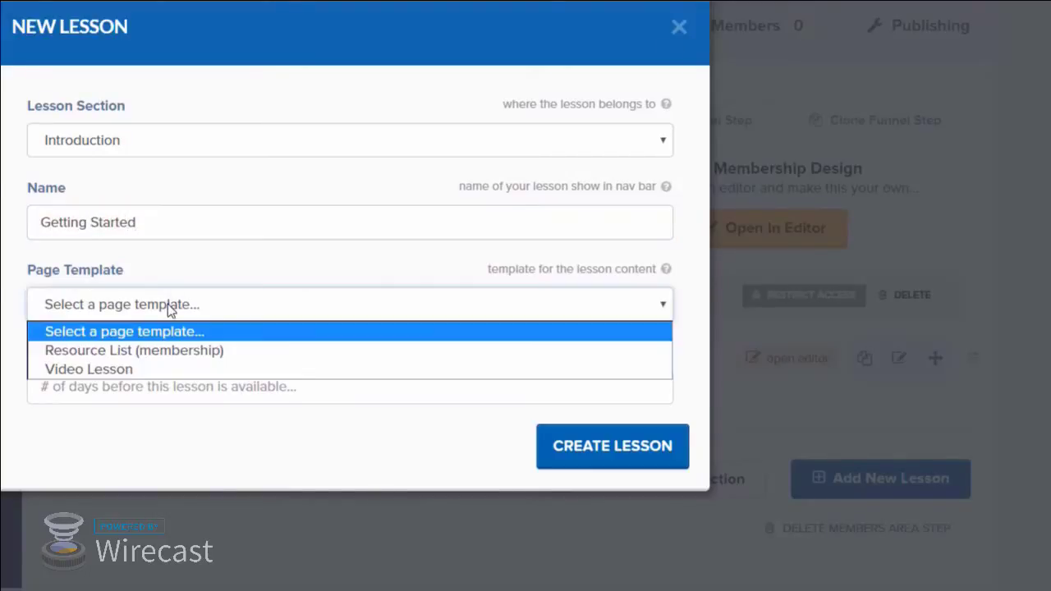
click(124, 350)
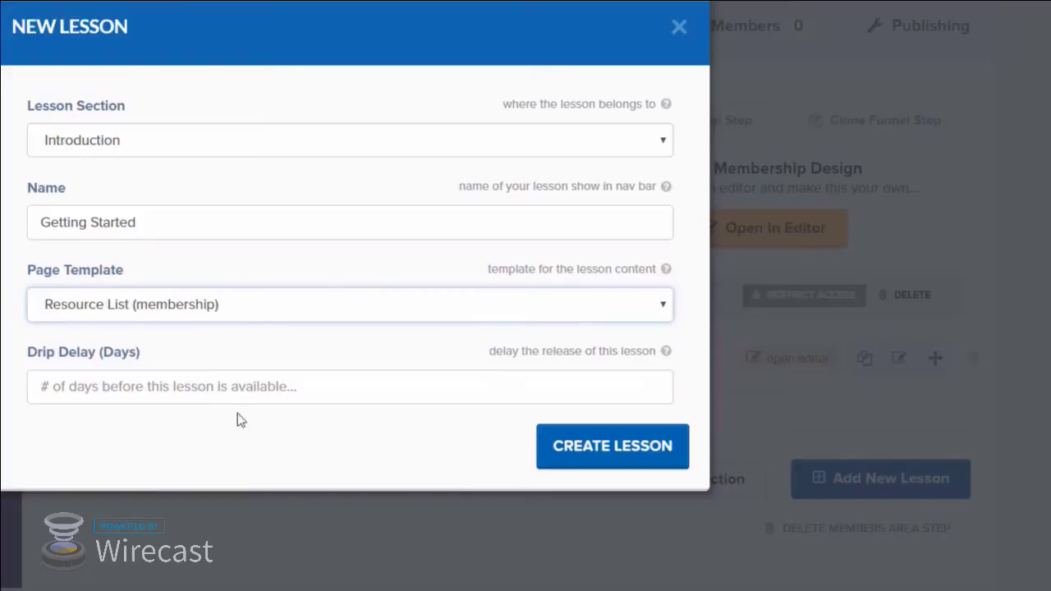
click(206, 383)
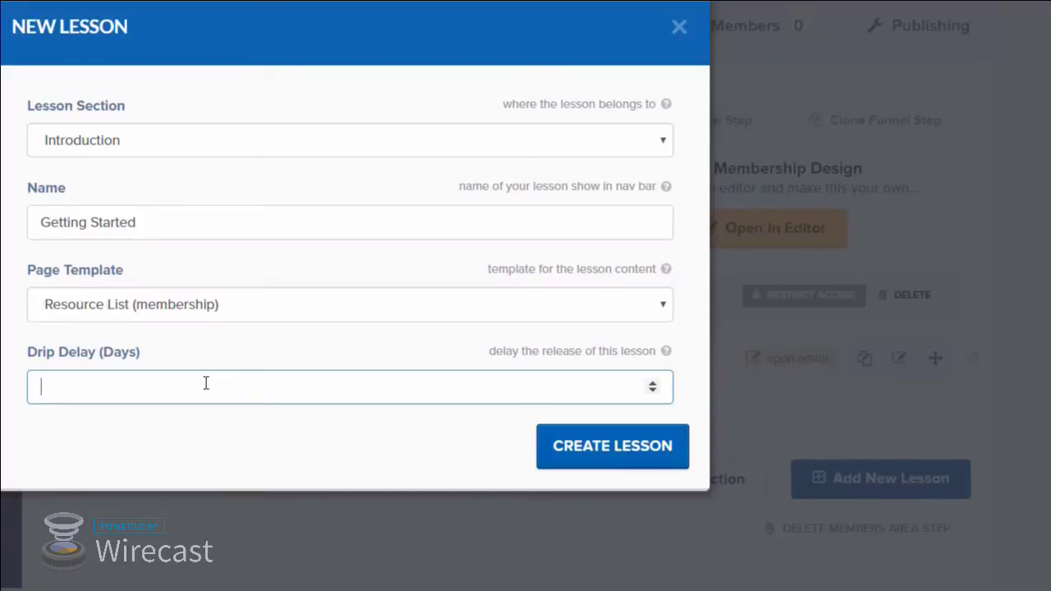
text(0)
click(629, 452)
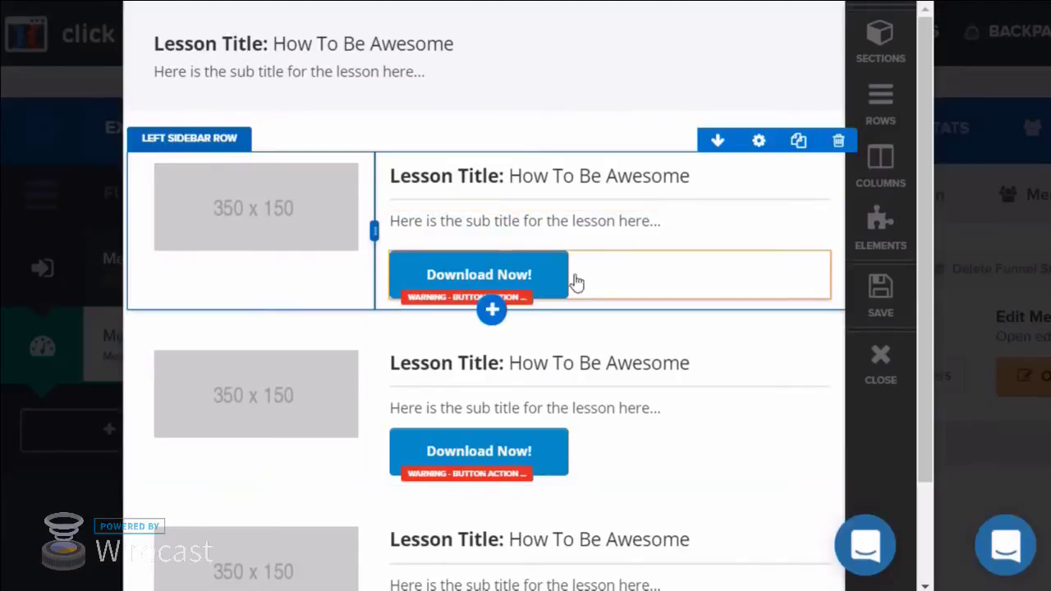
click(545, 283)
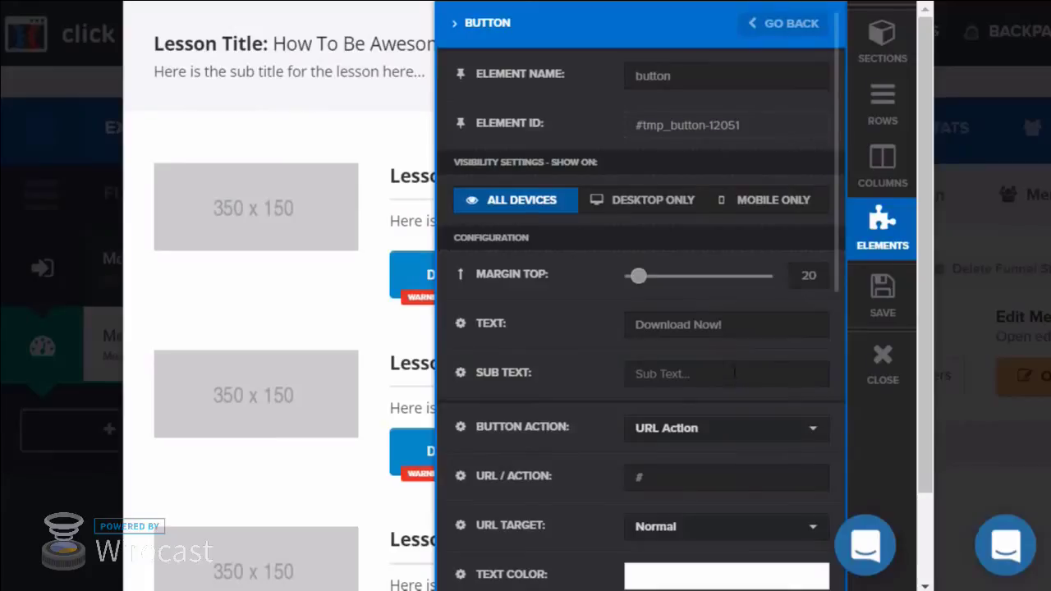
click(729, 331)
click(699, 480)
text(w)
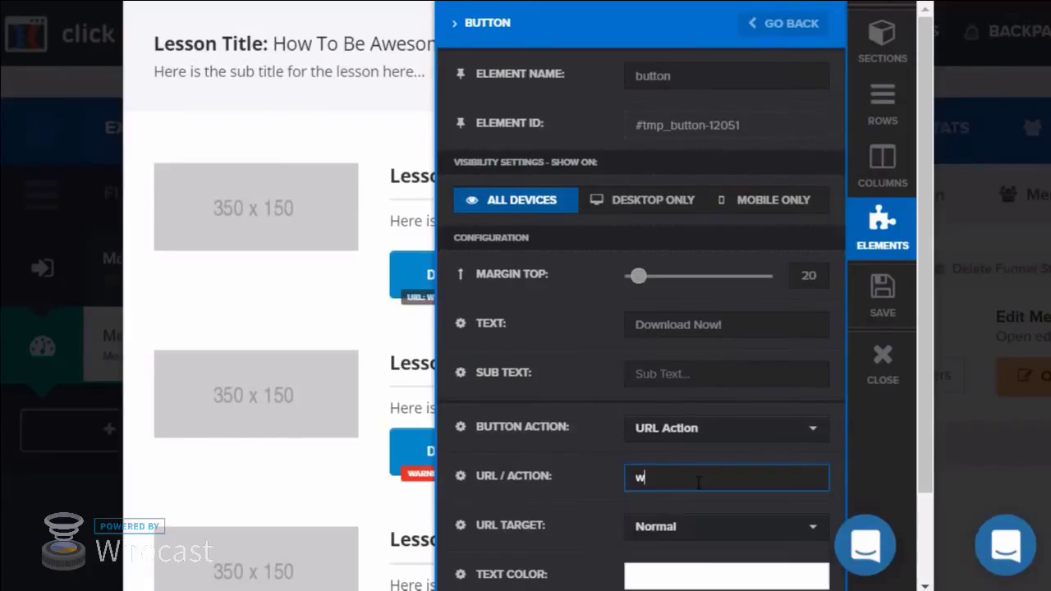
text(ww.yourwebsite.com/downlo)
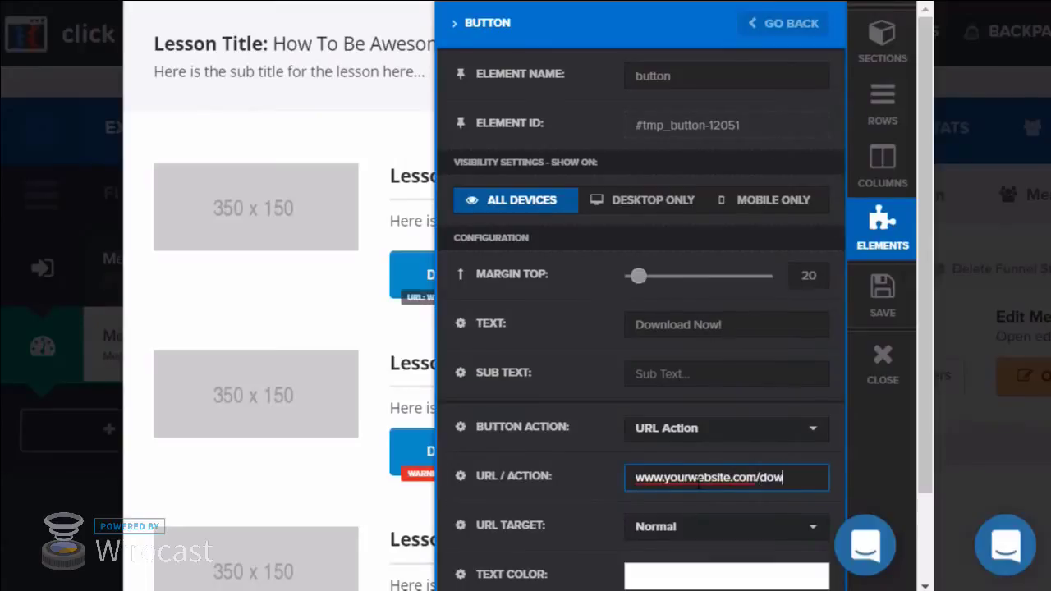
click(321, 336)
scroll(648, 262, down, 2)
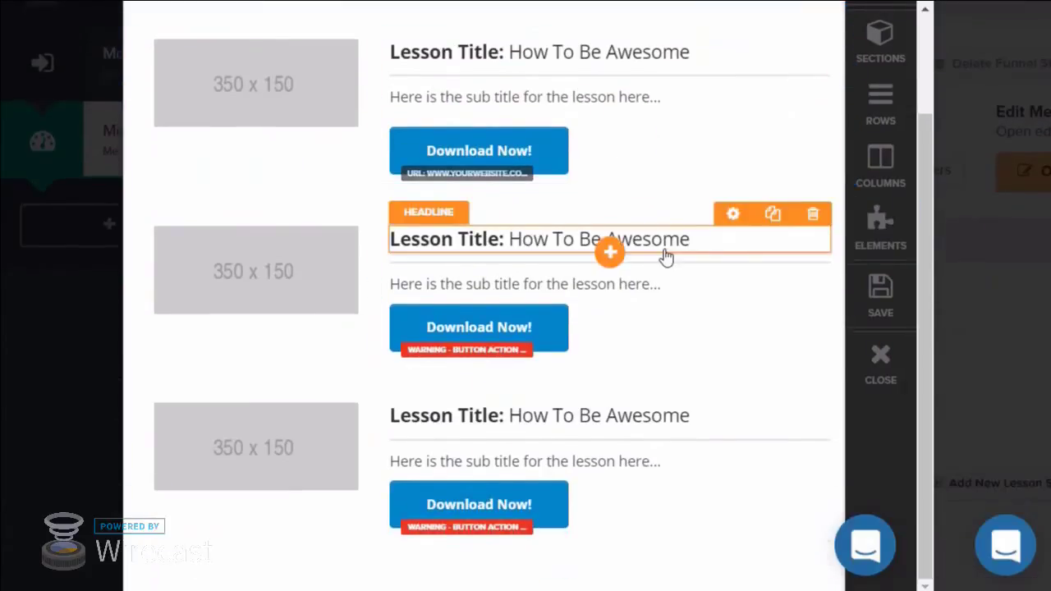
Close the Getting Started lesson's page editor and return to the Membership Area overview.
scroll(663, 253, up, 2)
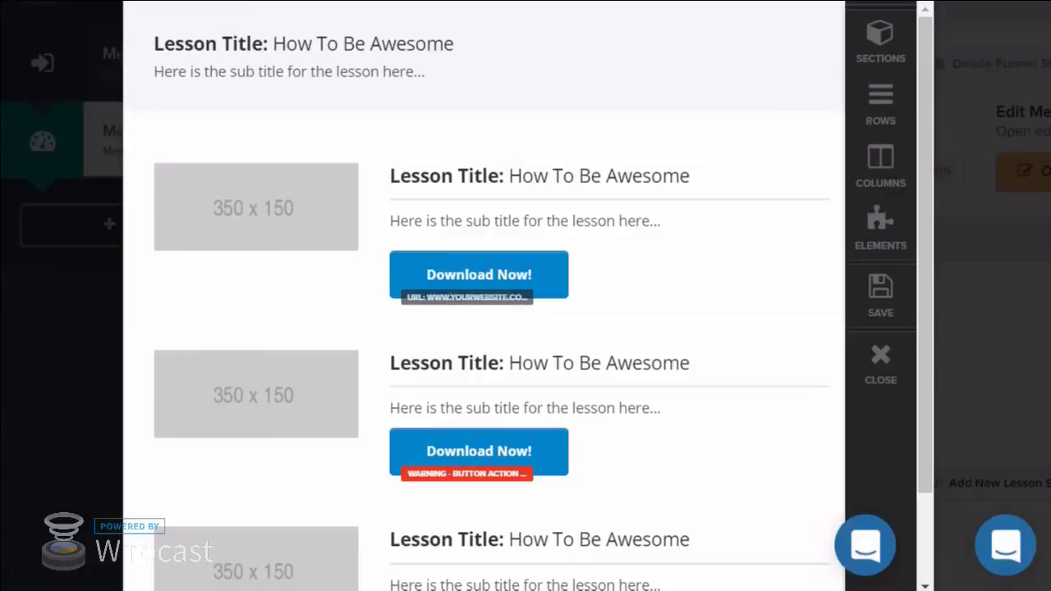
click(870, 373)
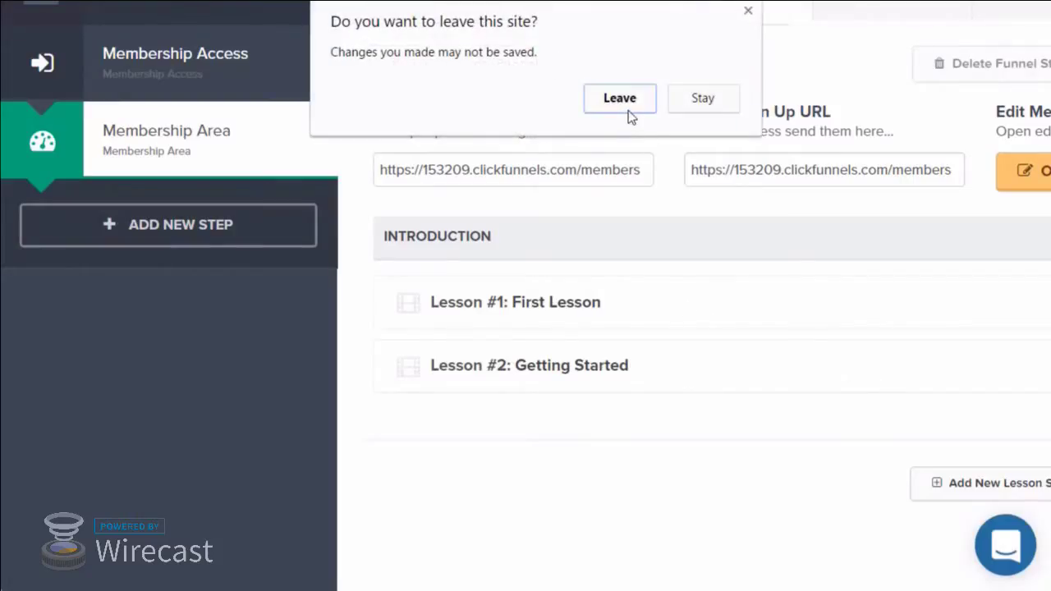
click(713, 102)
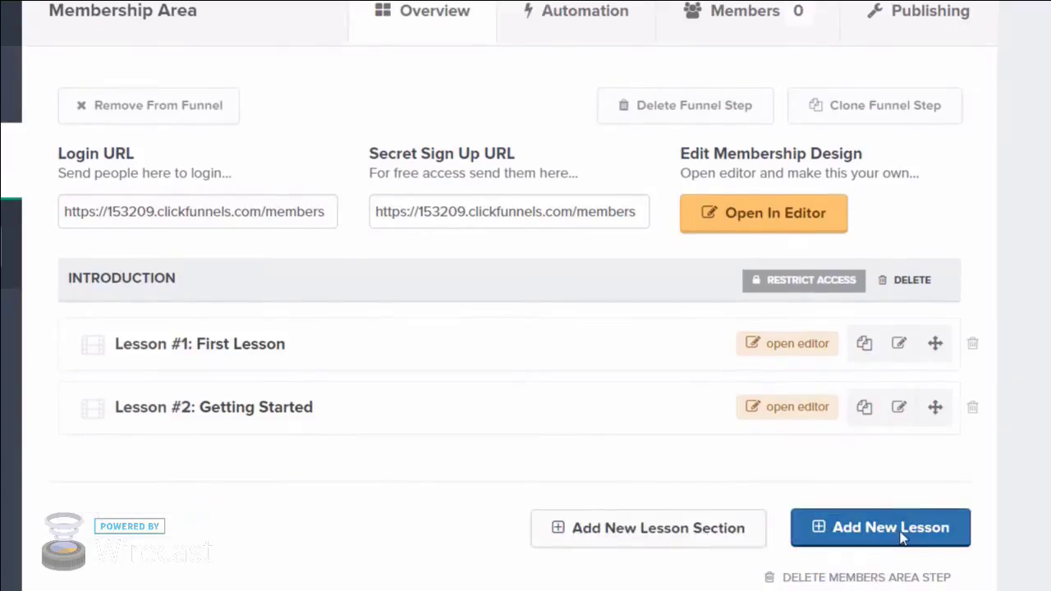
Create a new lesson named Last Section in the Introduction section with the Video Lesson page template.
click(806, 538)
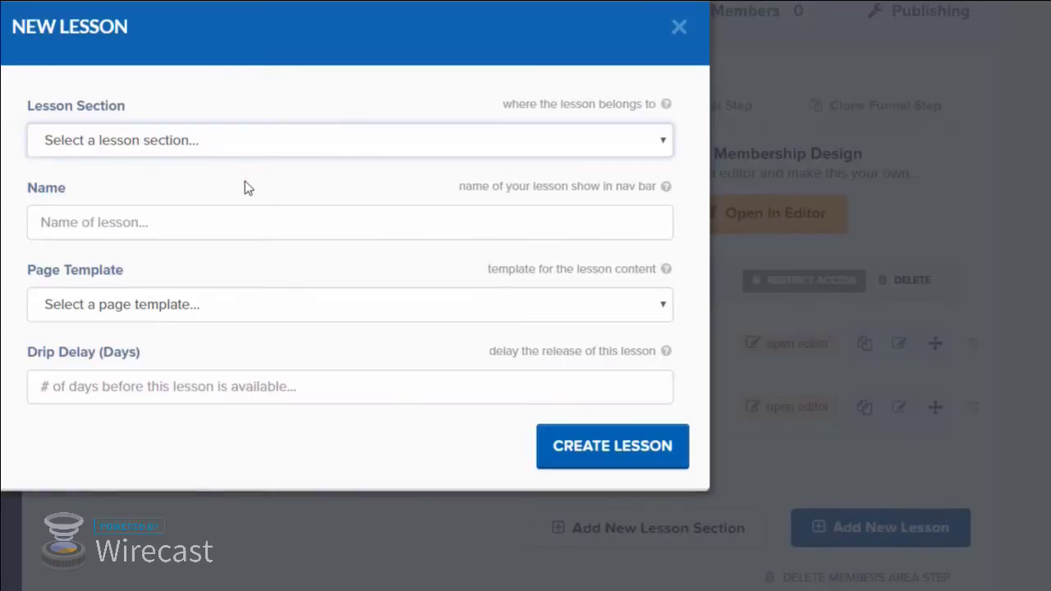
click(243, 140)
click(176, 188)
click(146, 226)
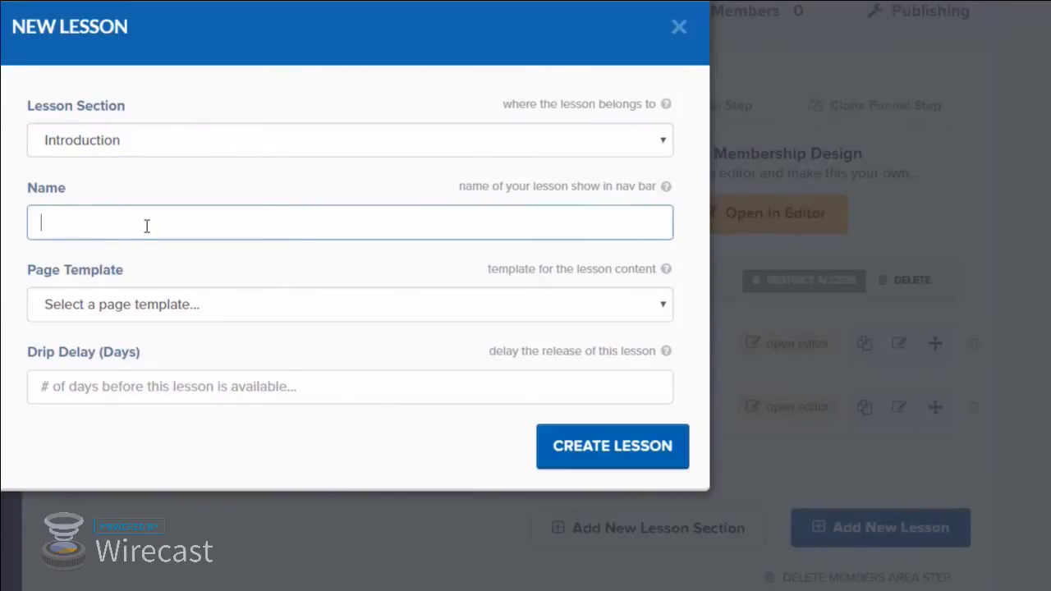
text(Last Section)
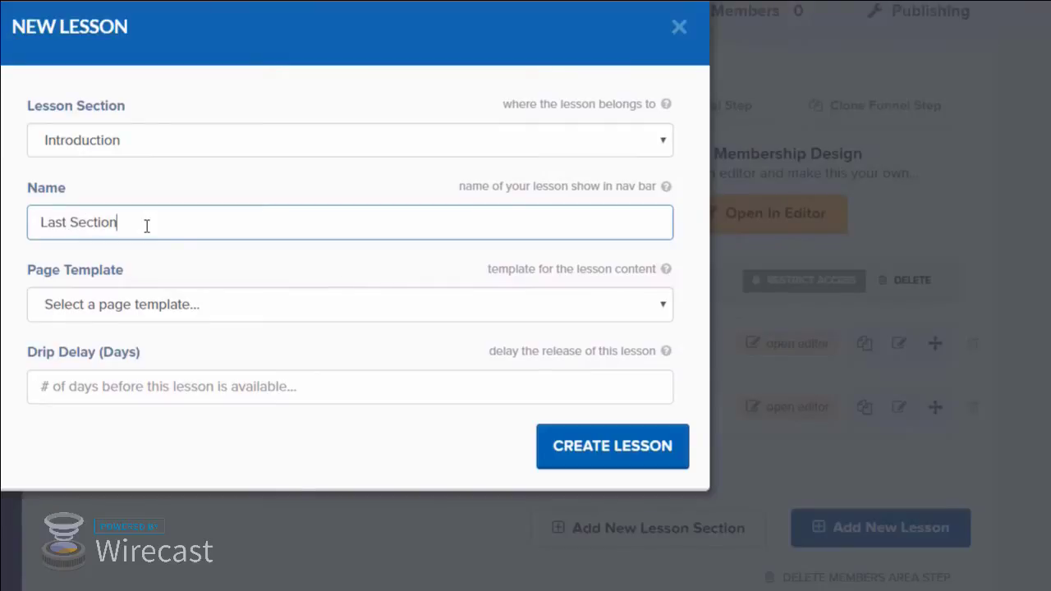
click(146, 294)
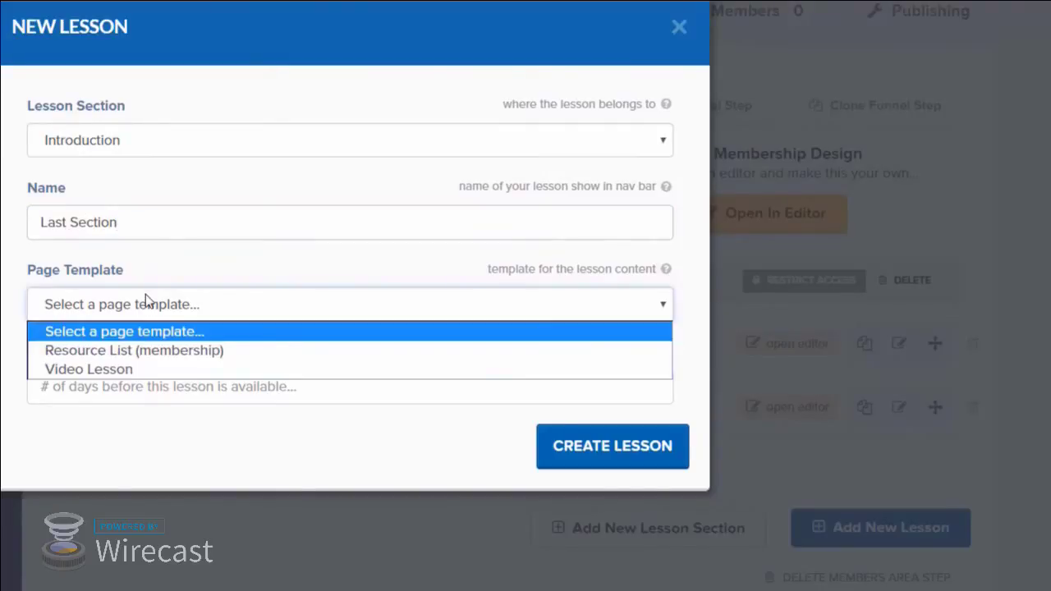
click(128, 368)
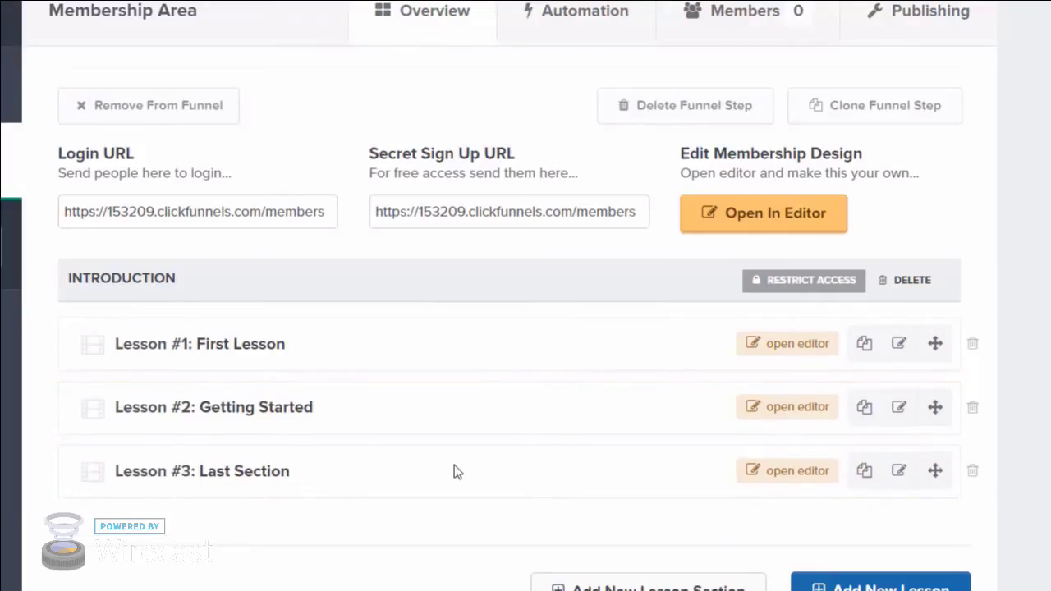
mouse_move(934, 469)
mouse_down()
mouse_move(931, 323)
mouse_move(946, 470)
mouse_move(936, 467)
mouse_up()
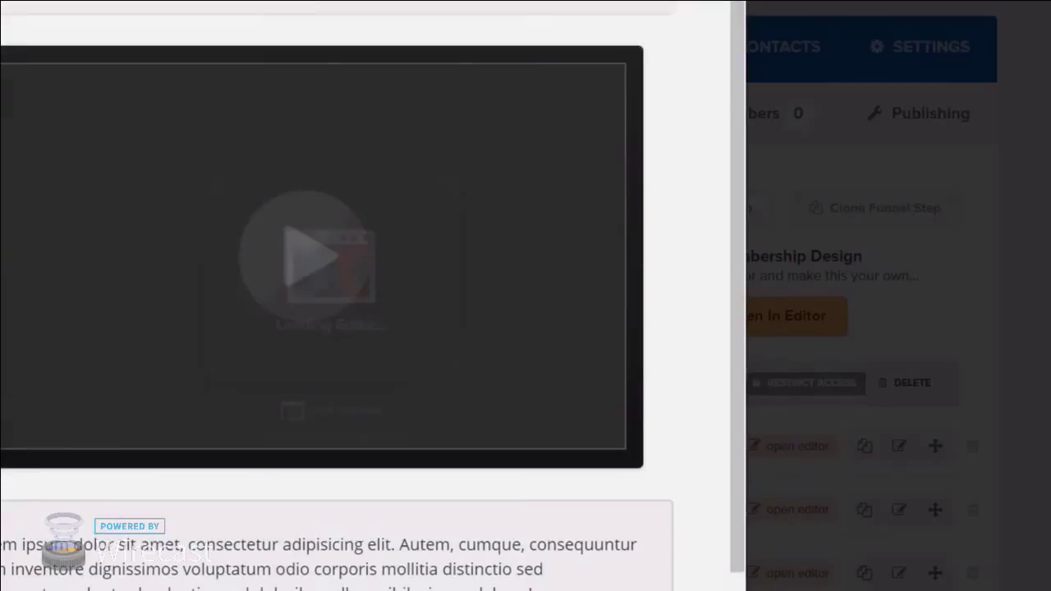
Replace the video lesson page's headline with How To Get Started.
scroll(649, 111, down, 5)
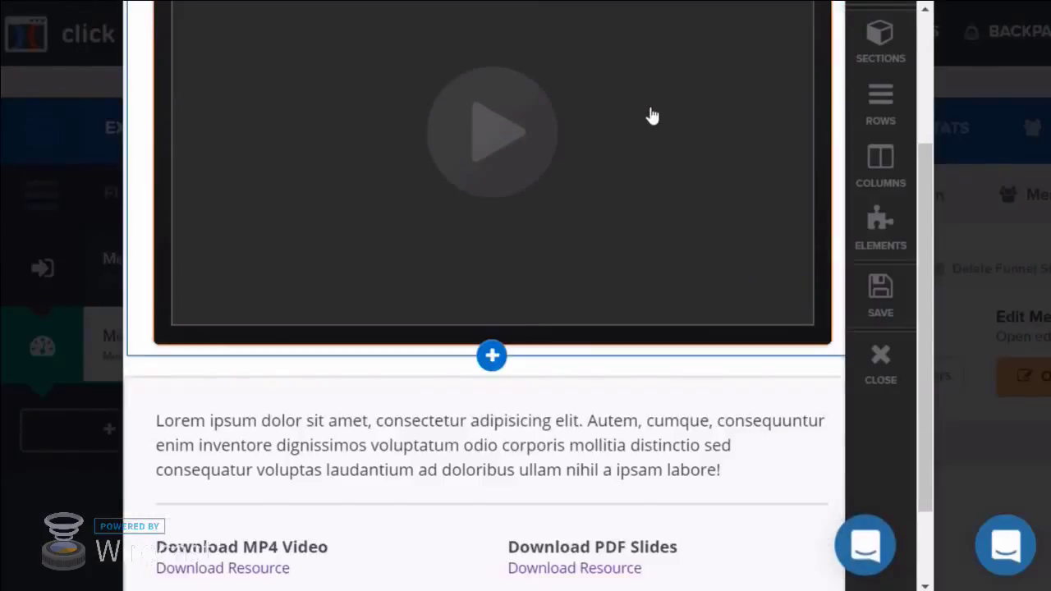
scroll(681, 271, up, 5)
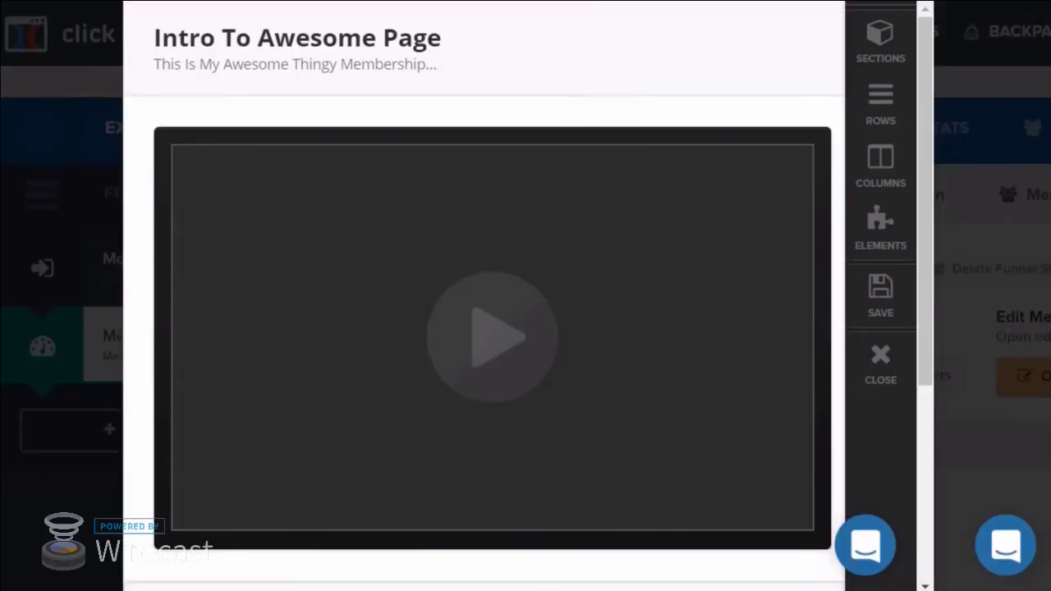
click(327, 42)
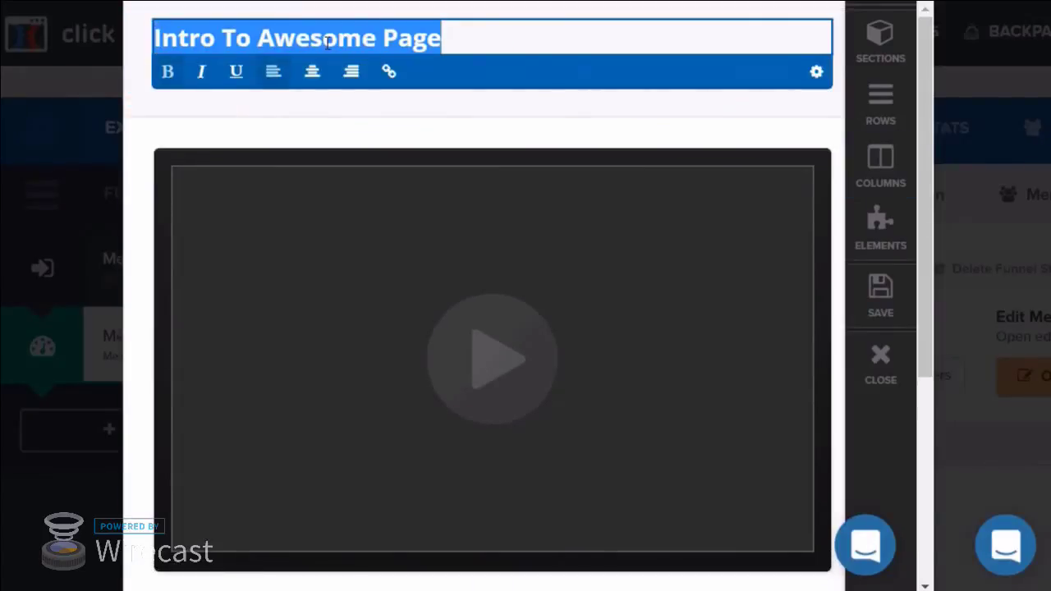
text(How To Ge)
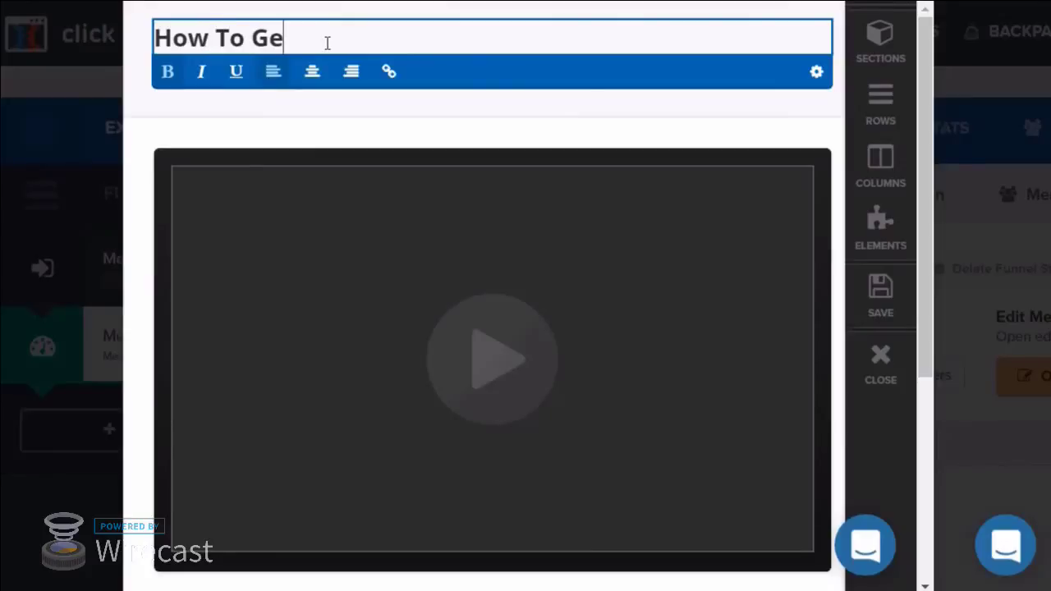
text(t Started)
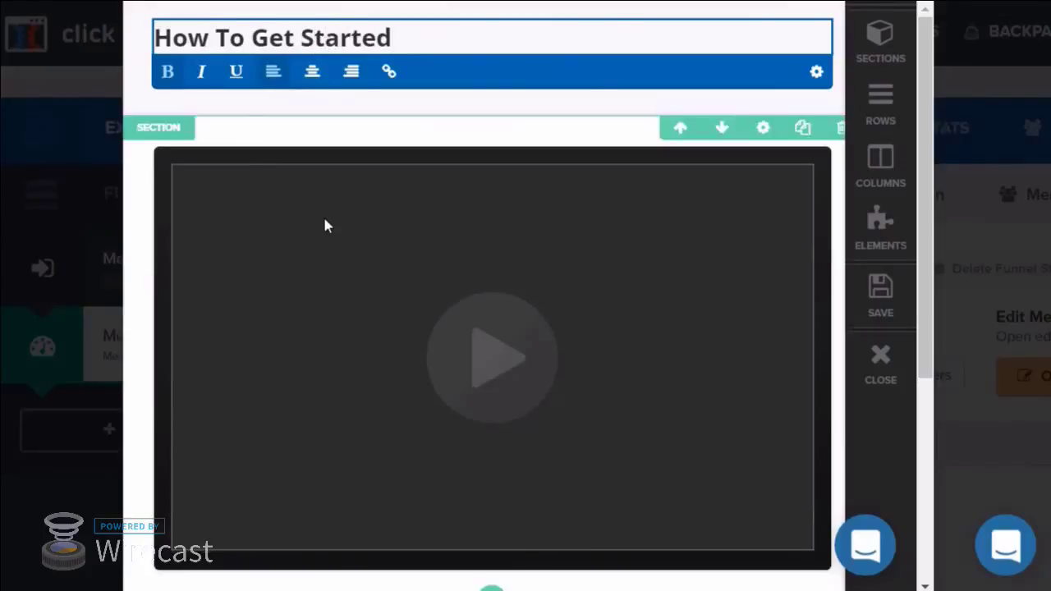
click(323, 214)
Replace the sub-headline above the video with Watch This Video For The Fast Track Method For Getting Started.
triple_click(327, 66)
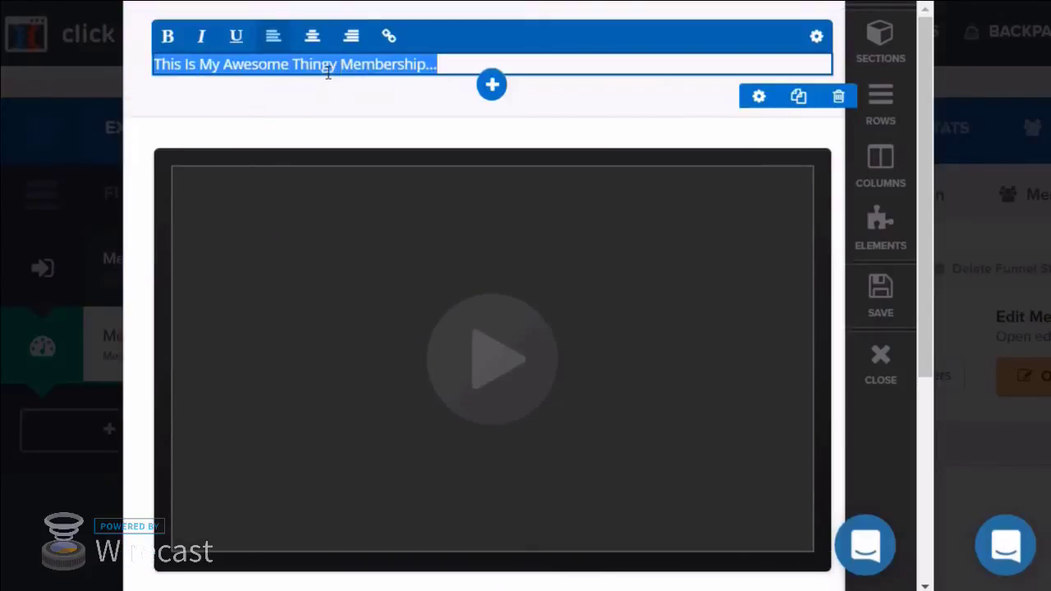
text(Watch This )
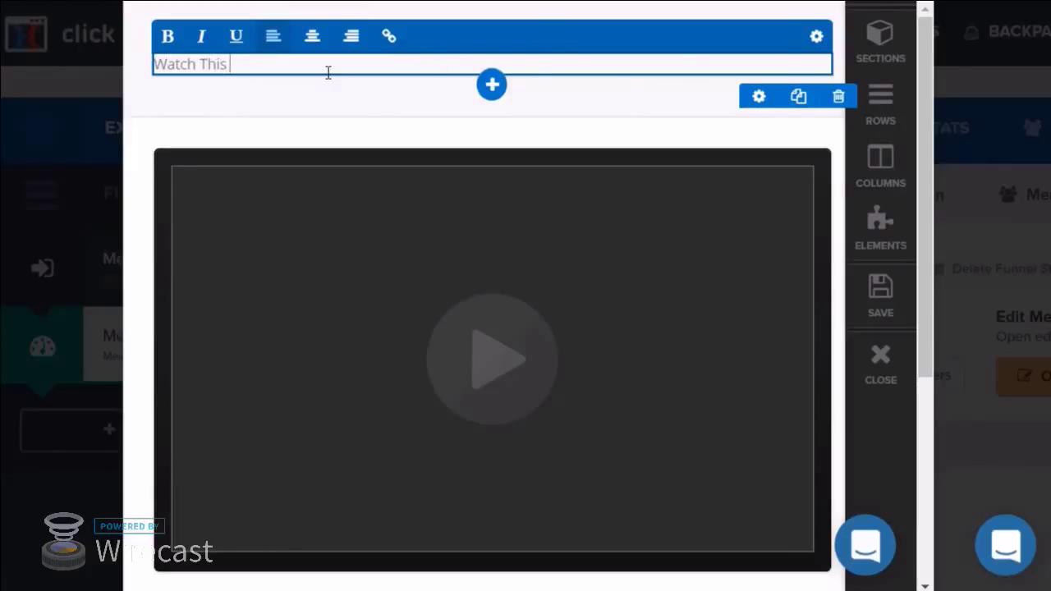
text(Video For The )
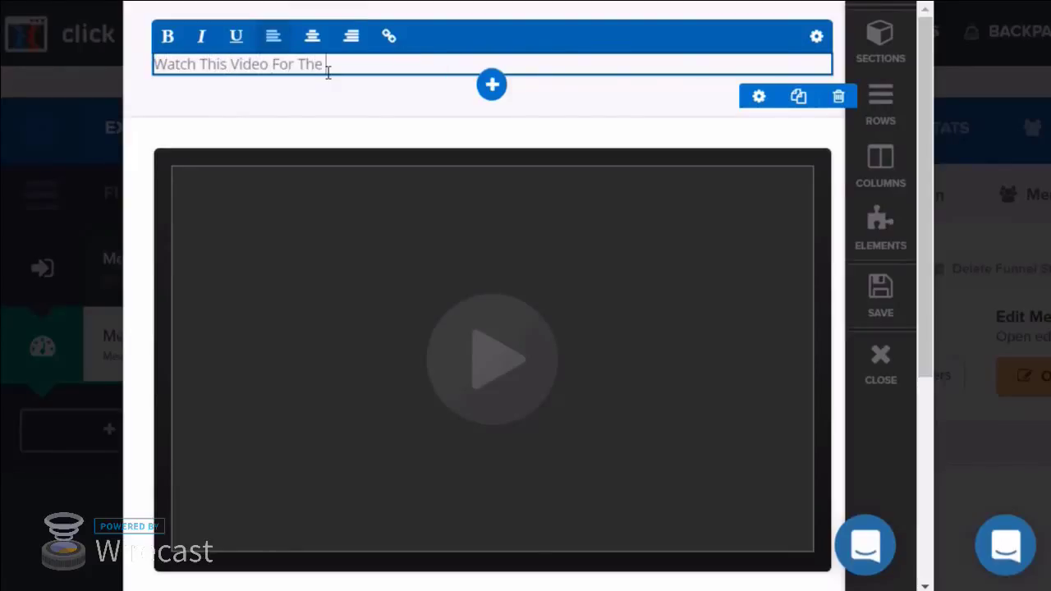
text(Fast Track Method For Get)
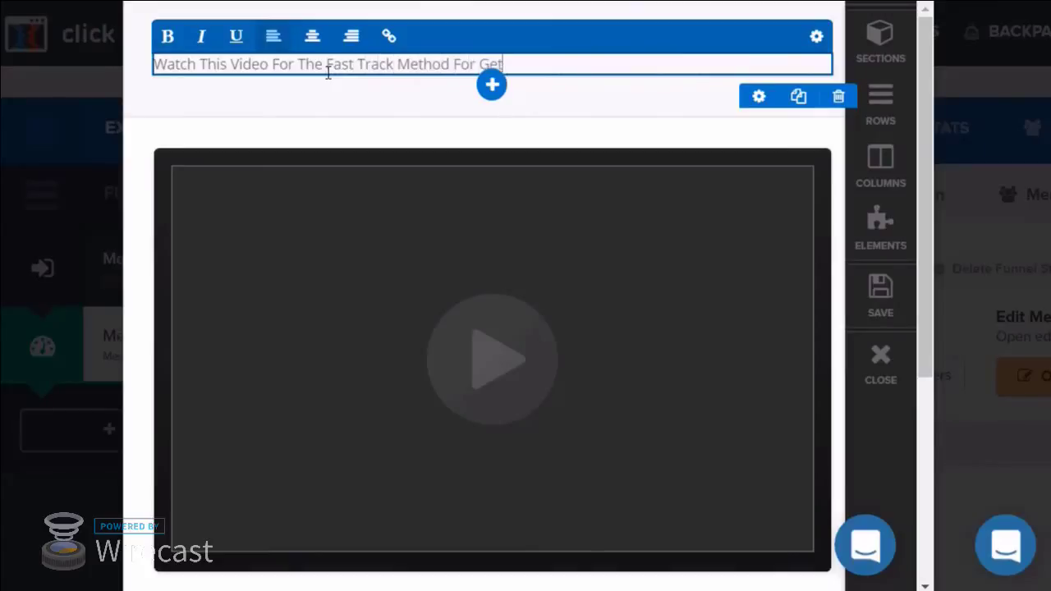
text(ting Started)
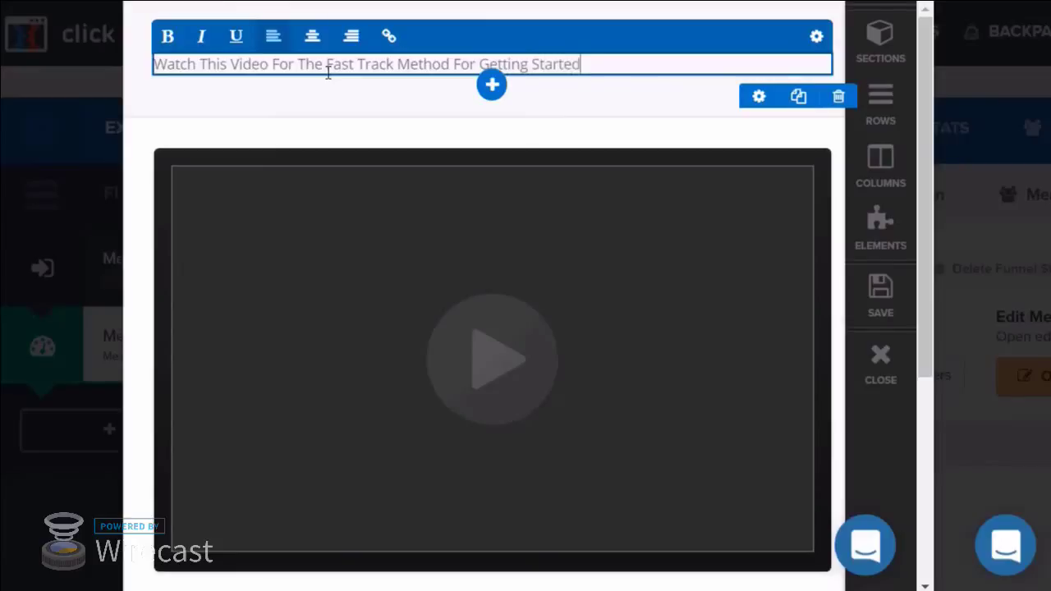
Set the lesson page's video element to the YouTube video type.
click(394, 265)
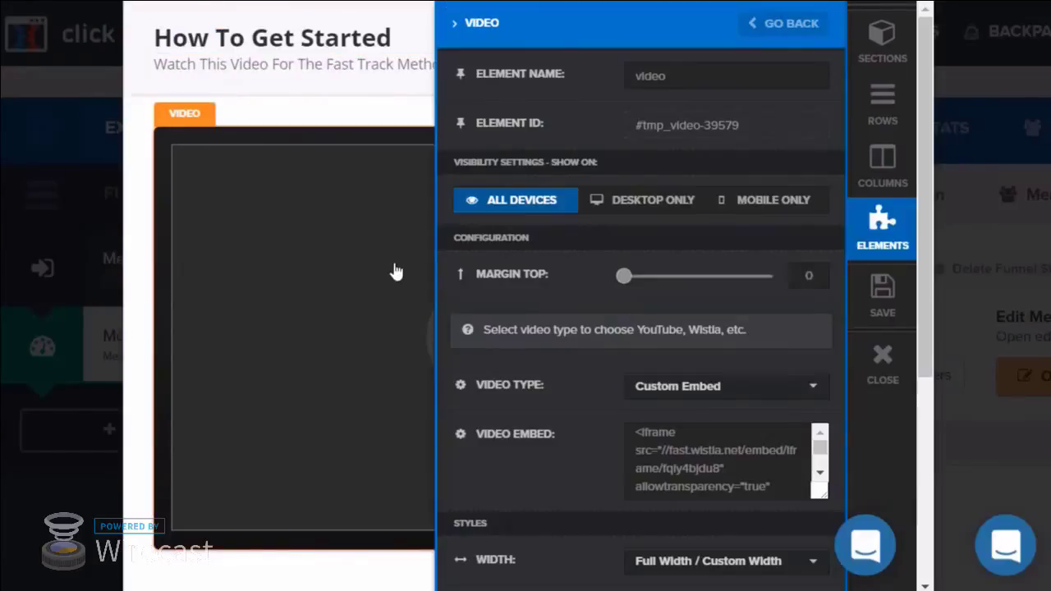
scroll(576, 341, down, 1)
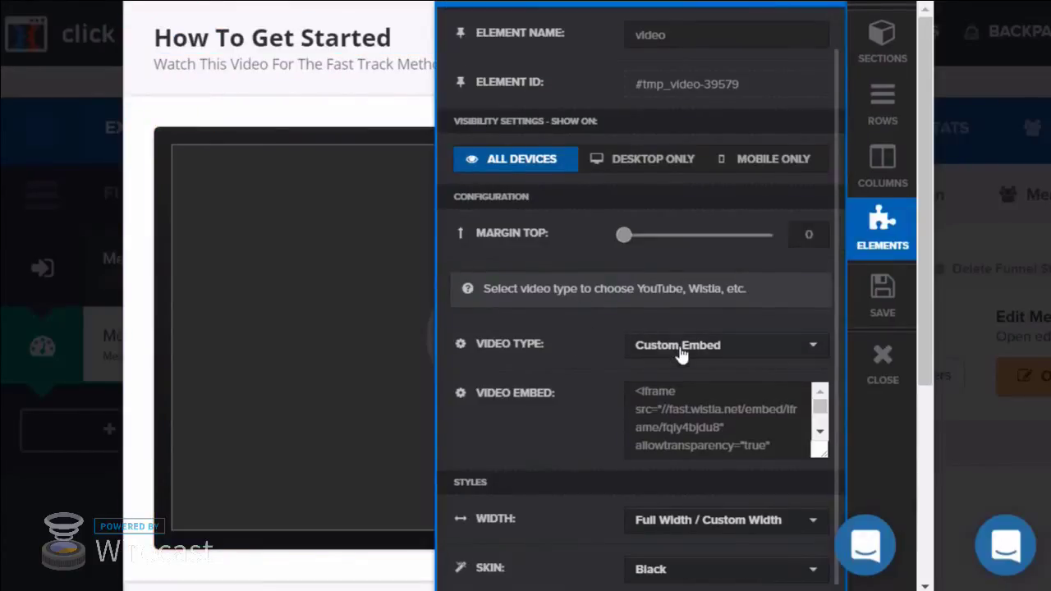
click(679, 346)
click(681, 409)
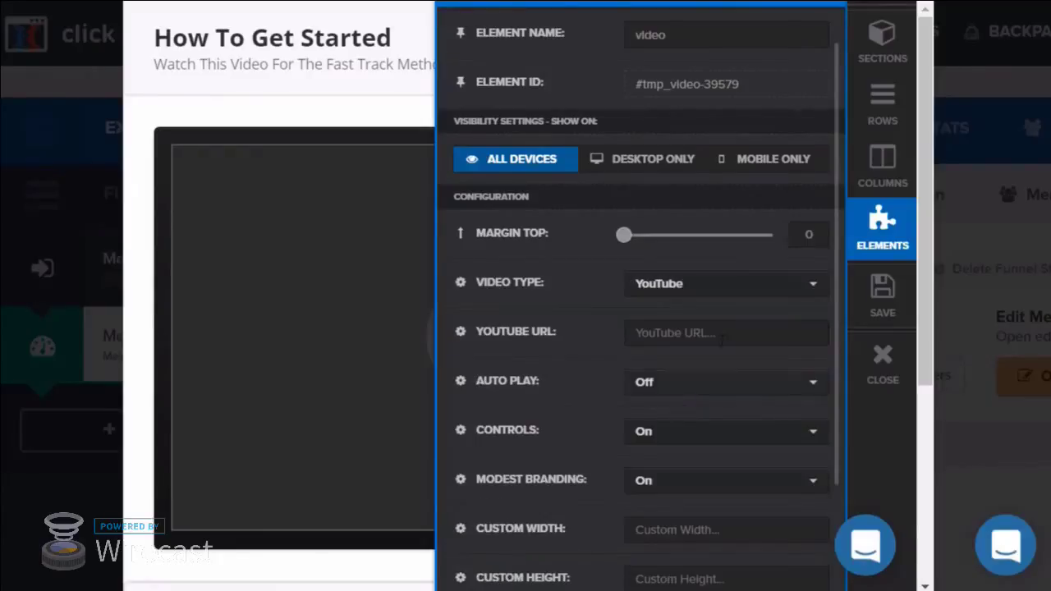
Try the Vimeo, Wistia and HTML5 Video types on the video element, return it to YouTube and close its settings.
click(689, 297)
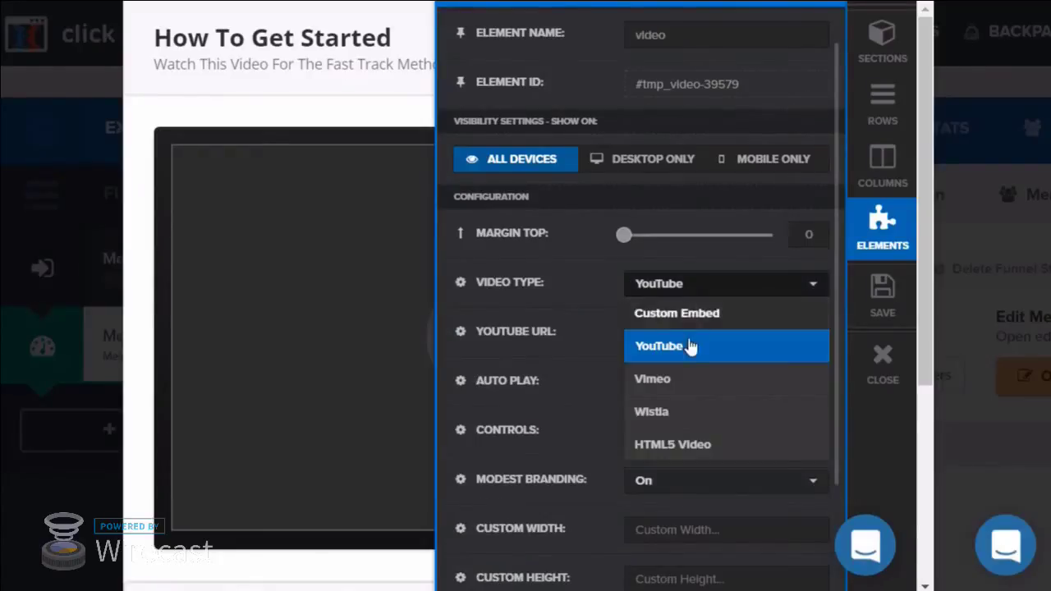
click(685, 387)
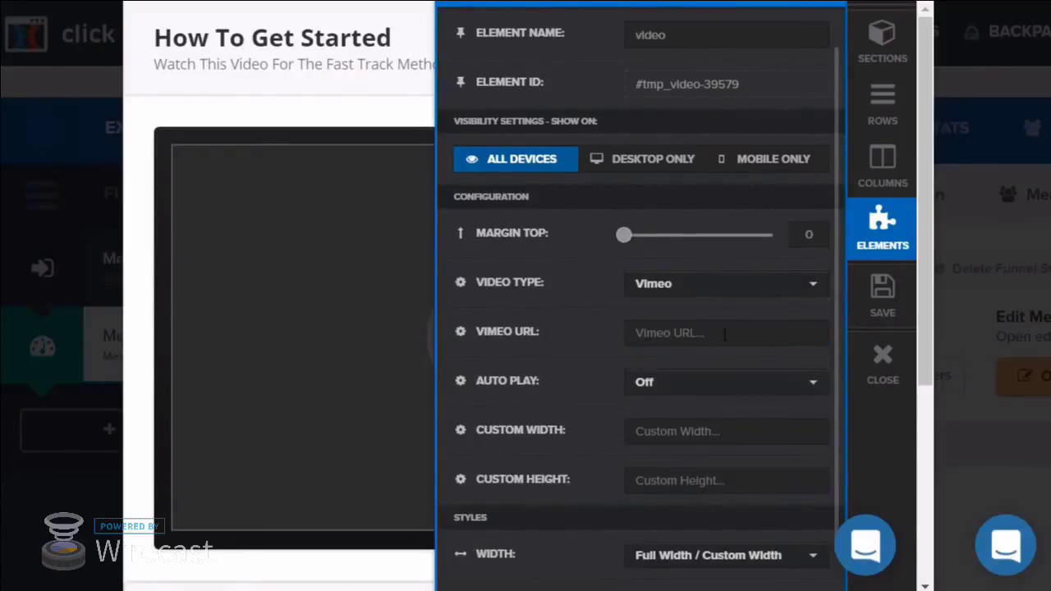
click(676, 298)
click(687, 413)
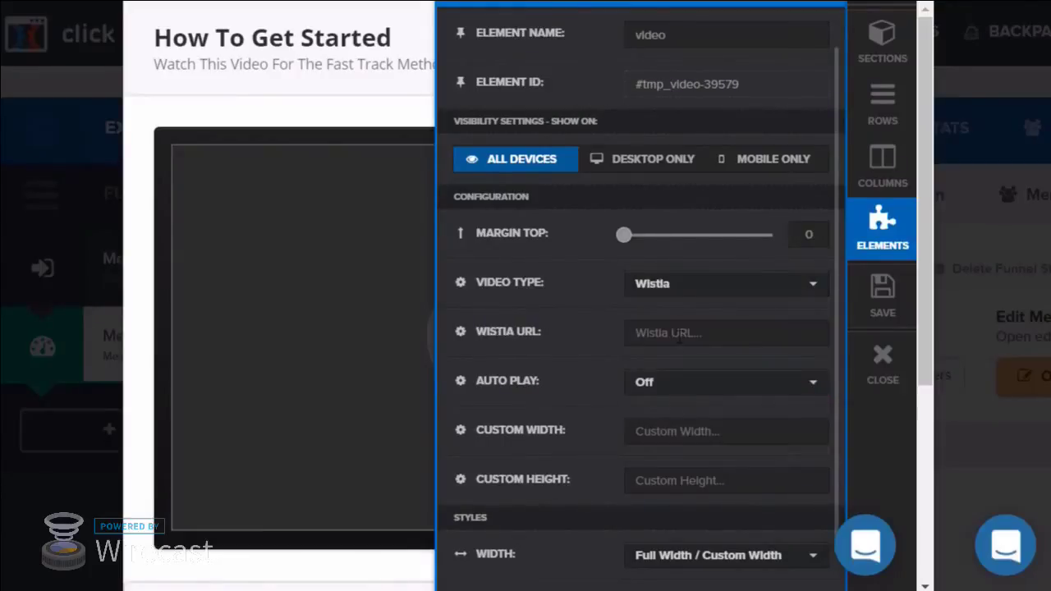
click(681, 293)
click(684, 444)
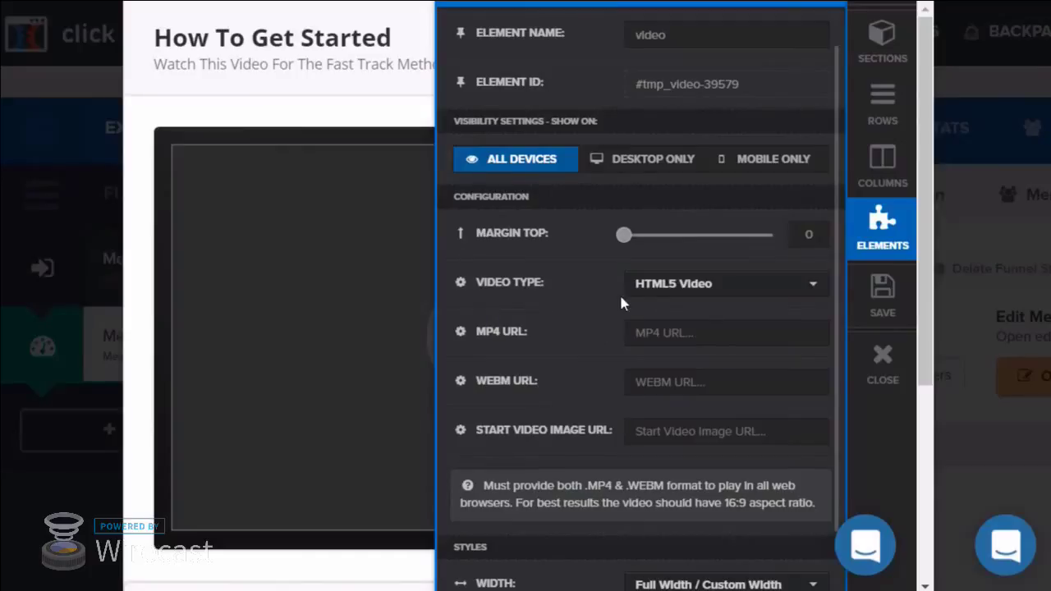
click(657, 287)
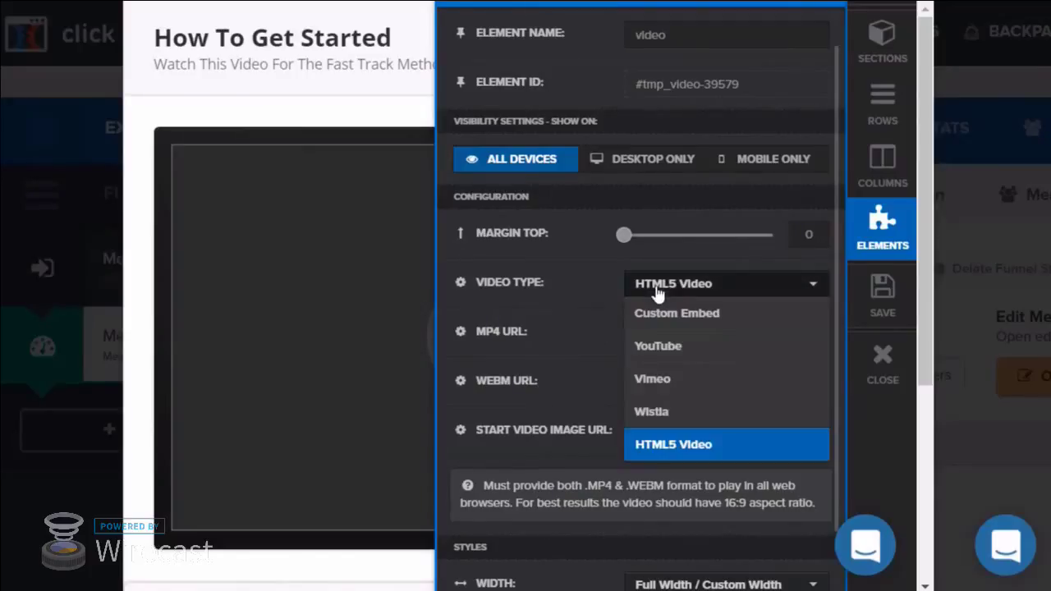
click(668, 346)
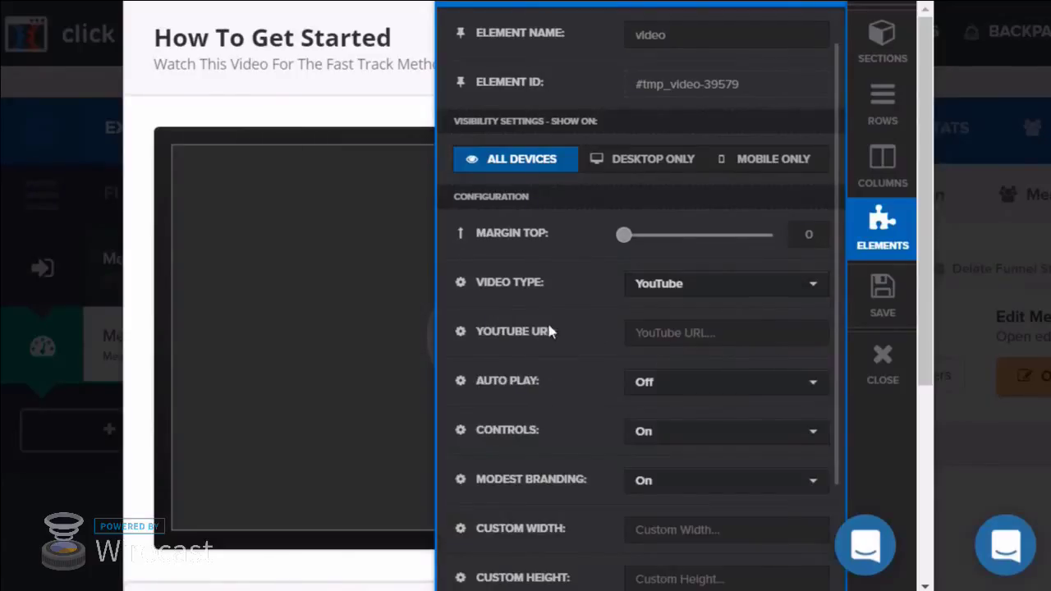
click(318, 232)
Replace the placeholder paragraph below the lesson video with the lines Cliff notes and Action Steps, separated by a blank line.
scroll(616, 286, down, 4)
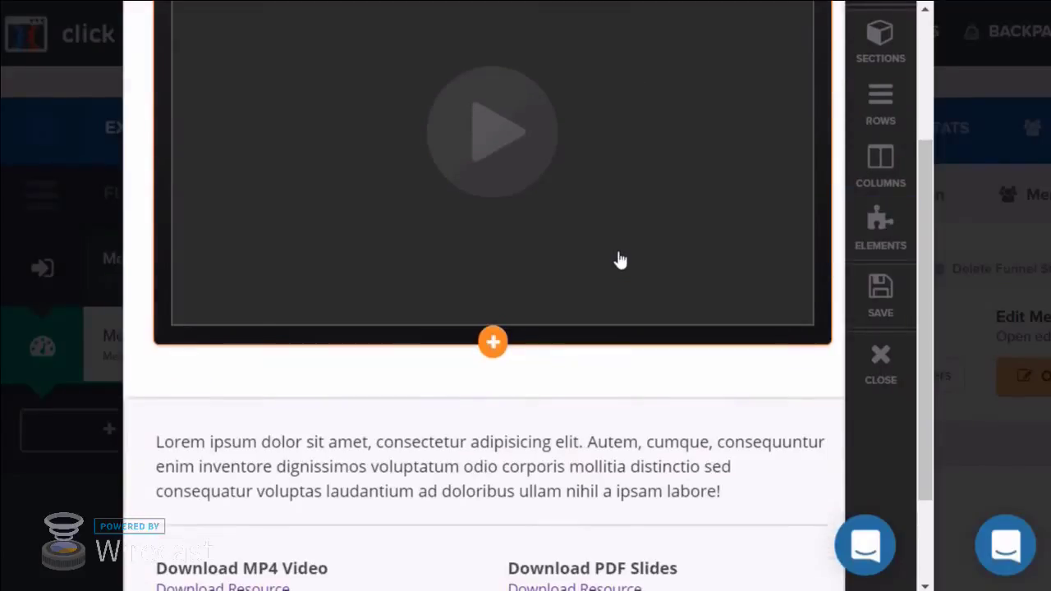
triple_click(659, 349)
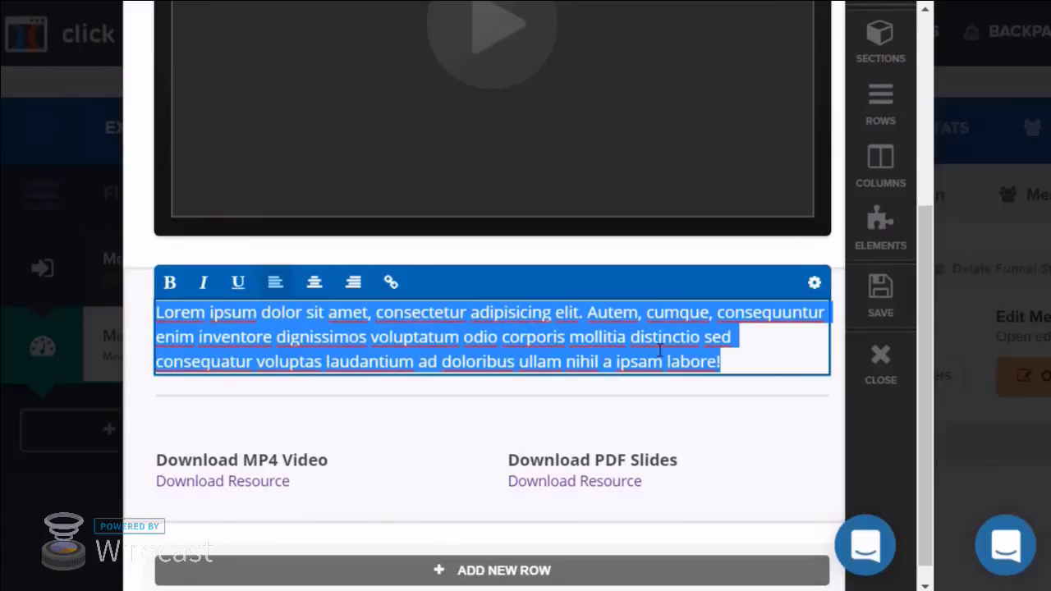
text(Cliff notes)
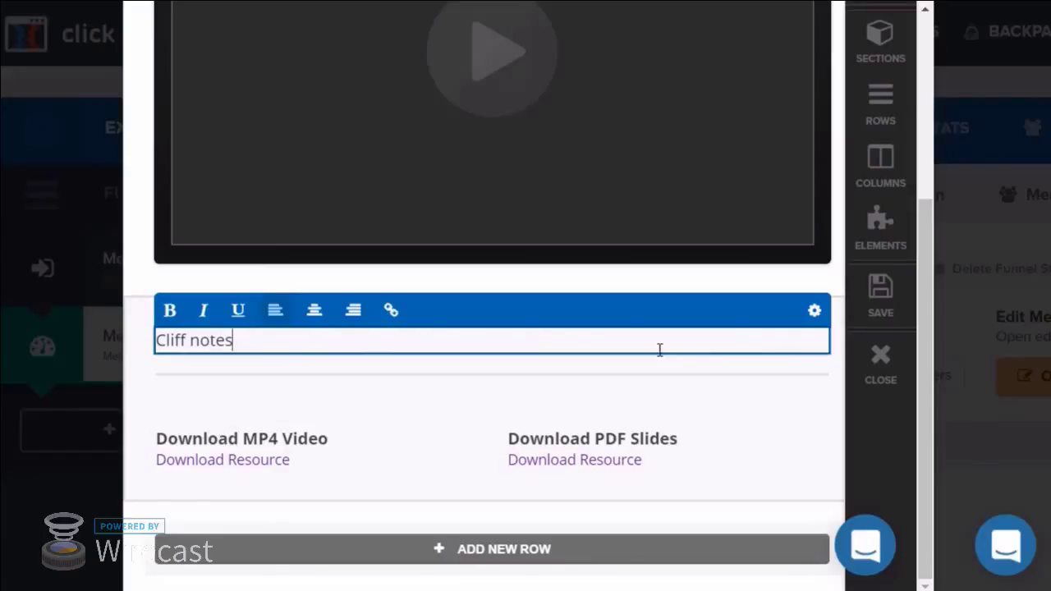
key(Return)
key(Return)
text(A)
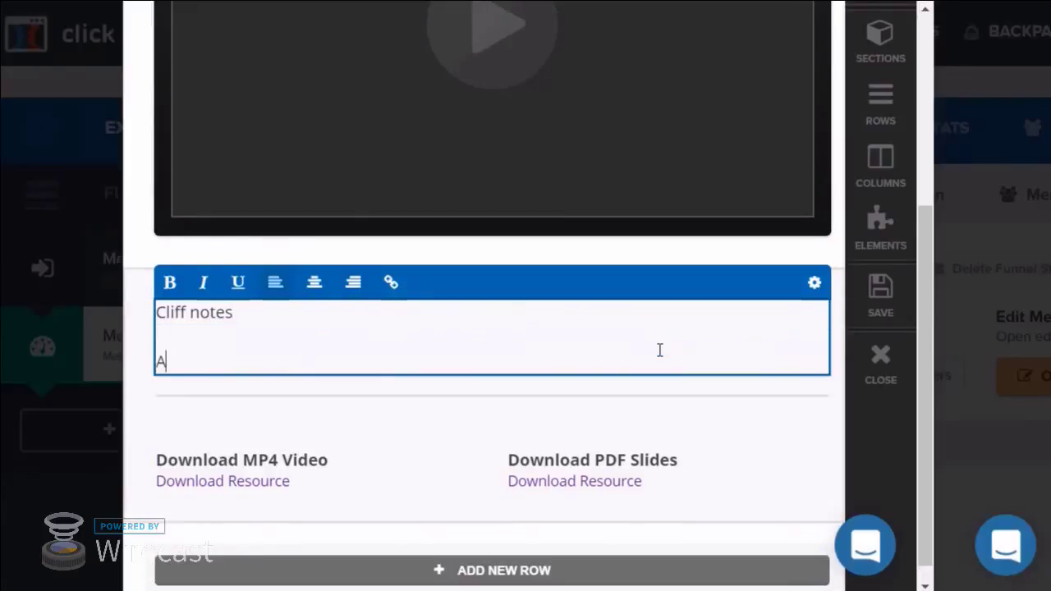
text(ction Steps)
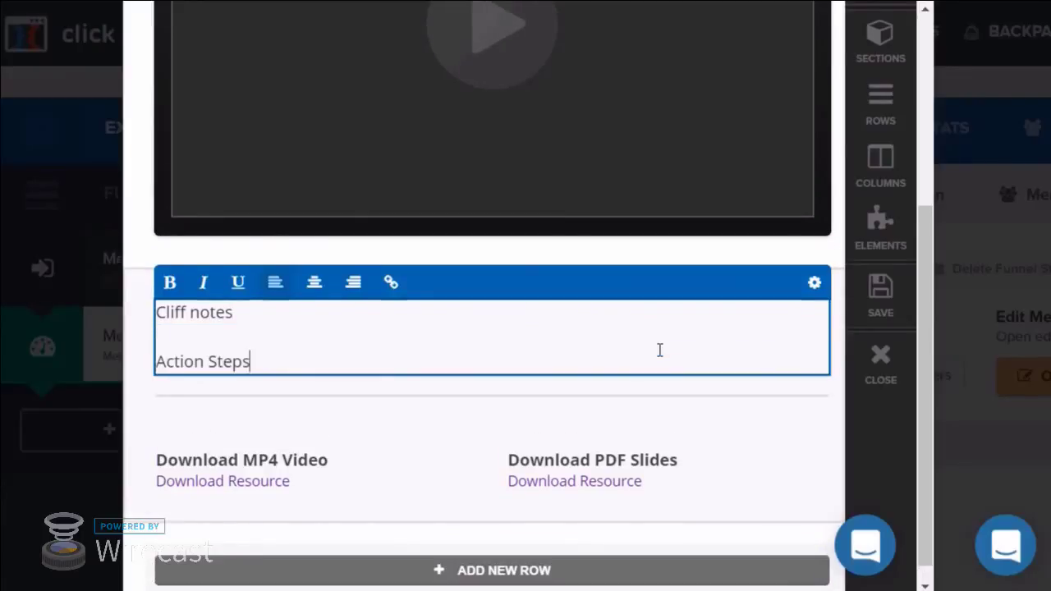
Below Action Steps, add the numbered lines "1) Create your membership site" and "2) Add content".
key(Return)
key(Return)
text(1)
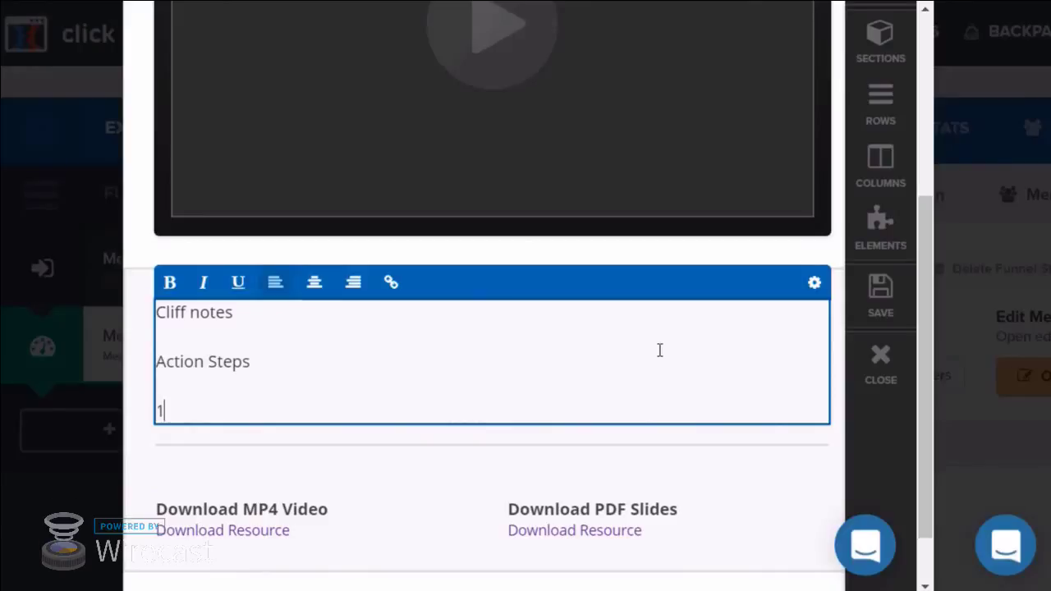
text() Create )
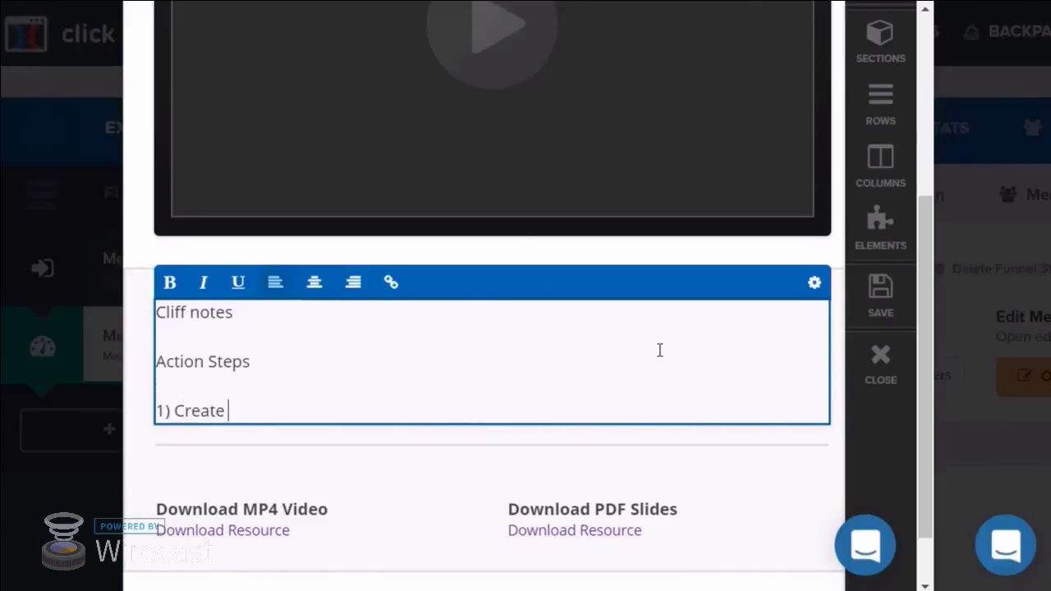
text(your membership site)
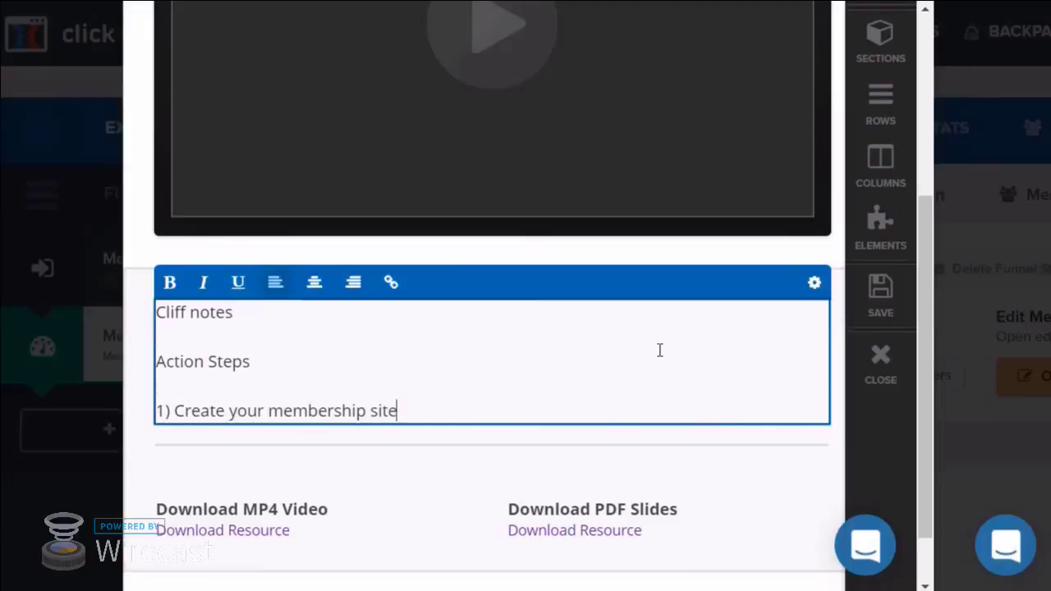
key(Return)
text(2) dd)
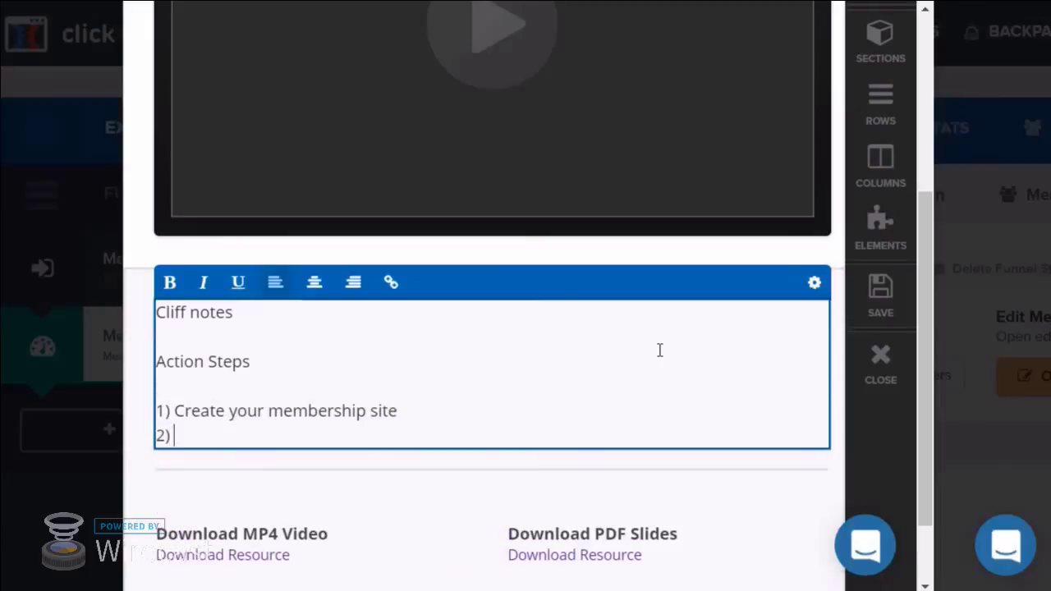
key(BackSpace)
key(BackSpace)
text(Add content)
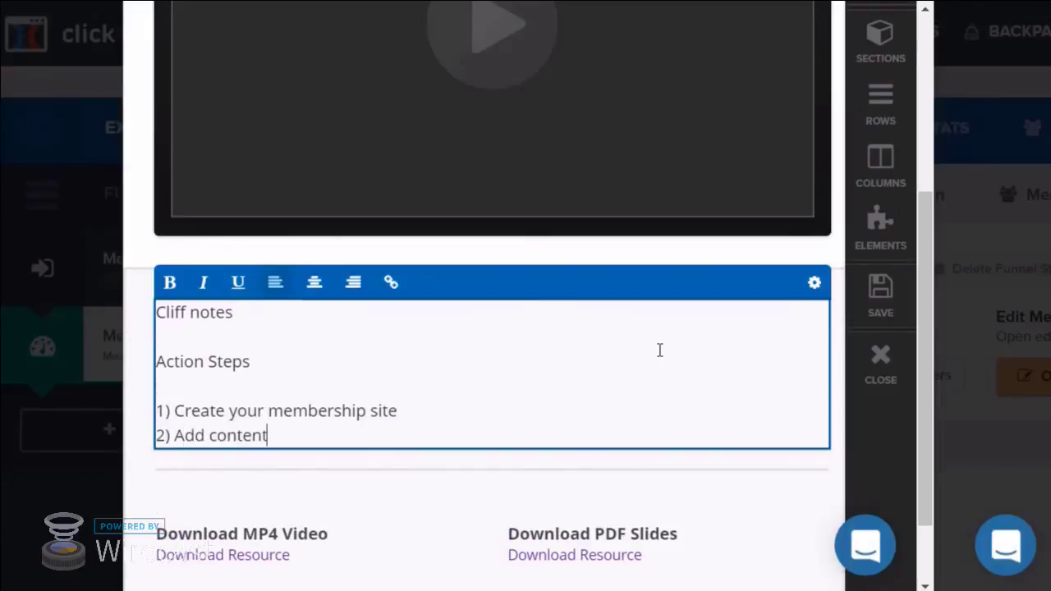
click(425, 484)
Delete the Download PDF Slides headline and the Download Resource link beneath it.
scroll(680, 436, down, 1)
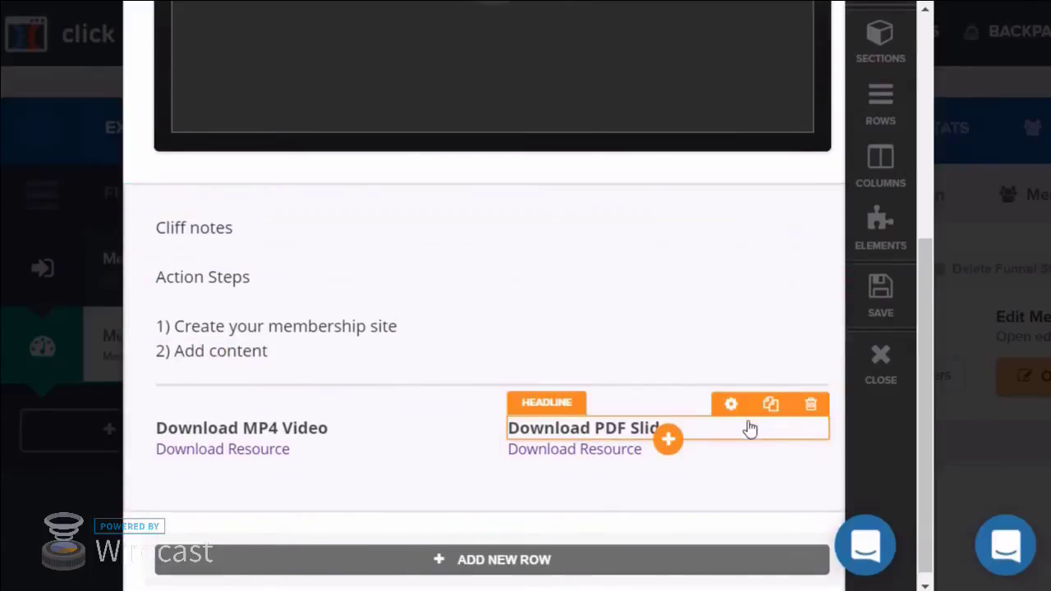
click(810, 404)
click(619, 99)
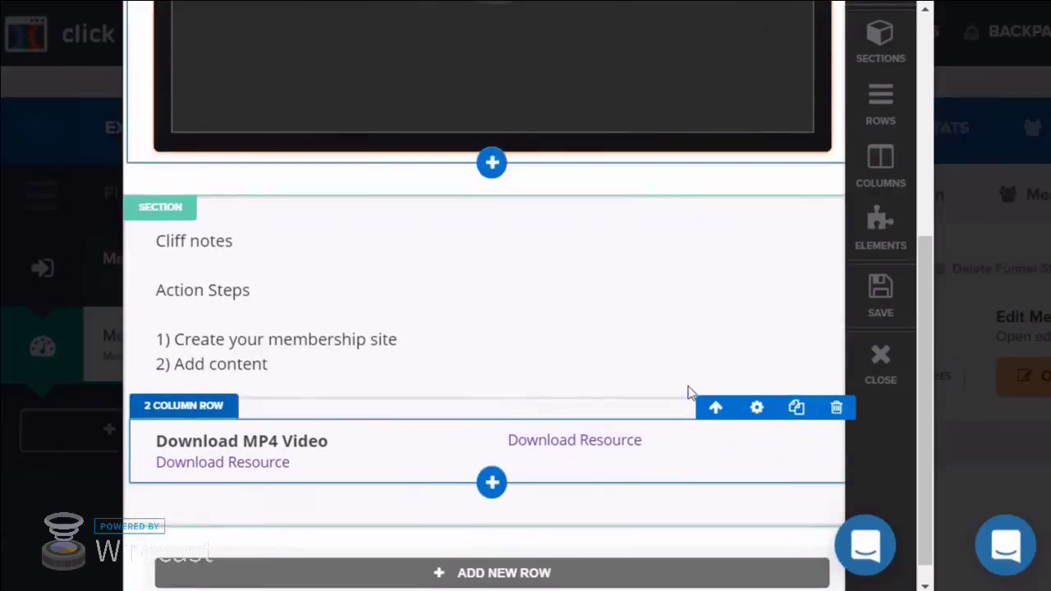
click(810, 409)
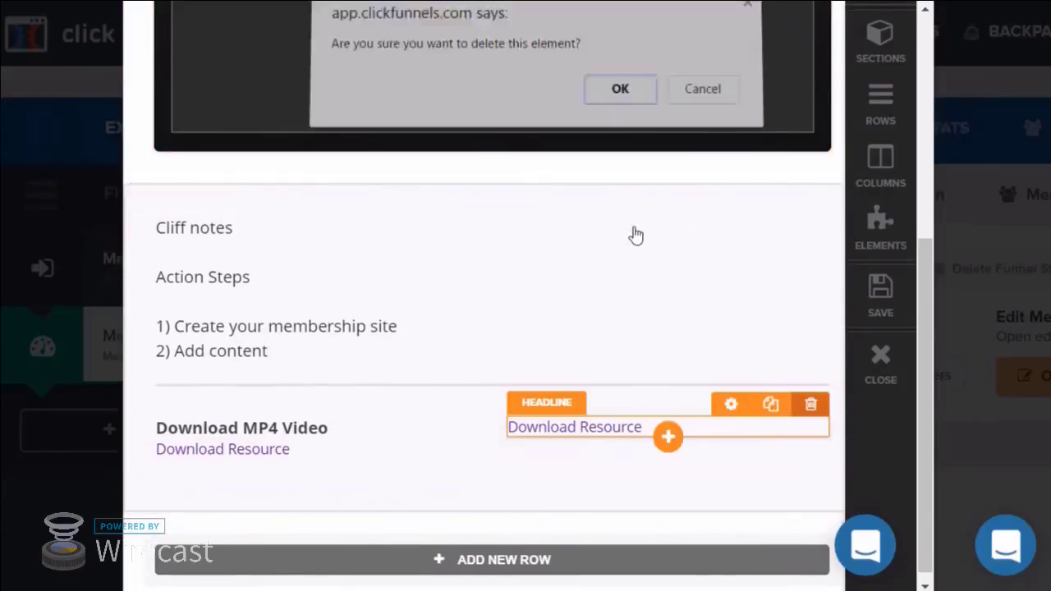
click(617, 100)
Replace the Download MP4 Video headline with Membership Cheatsheet, and save and close the lesson page.
click(322, 433)
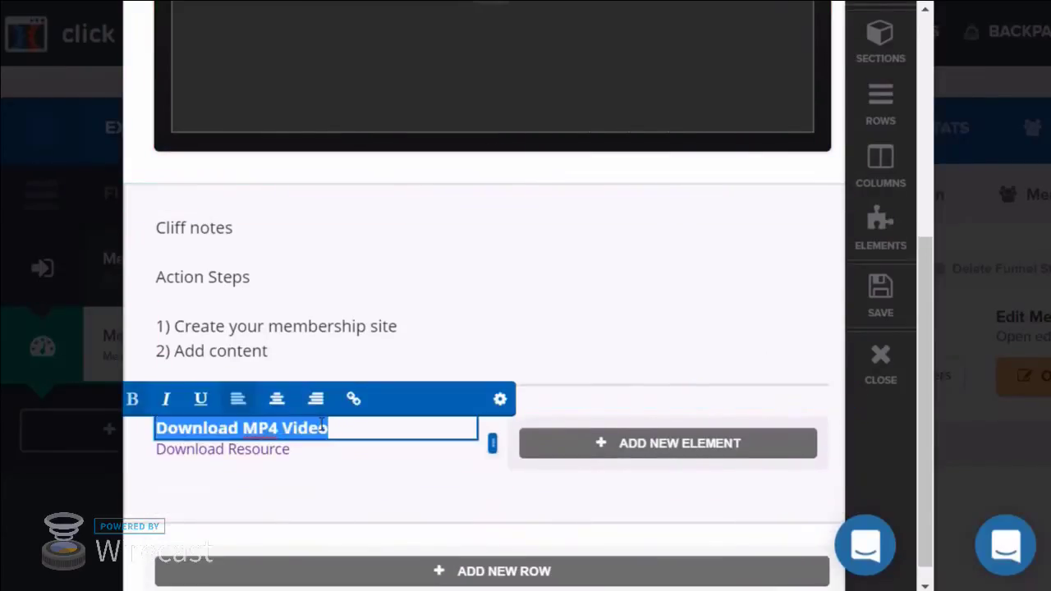
text(Membersh)
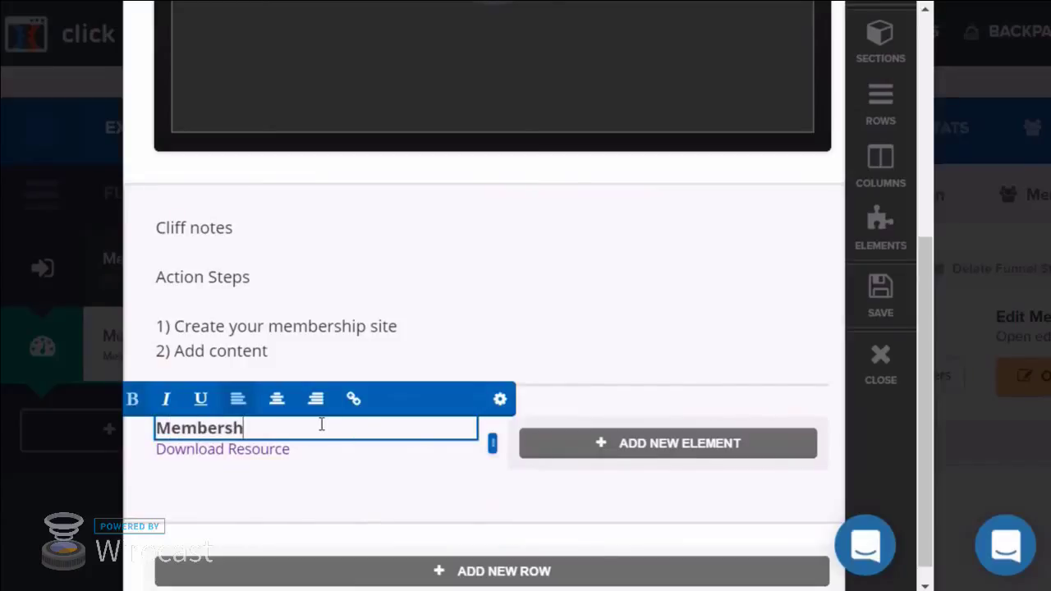
text(ip Cheatsheet)
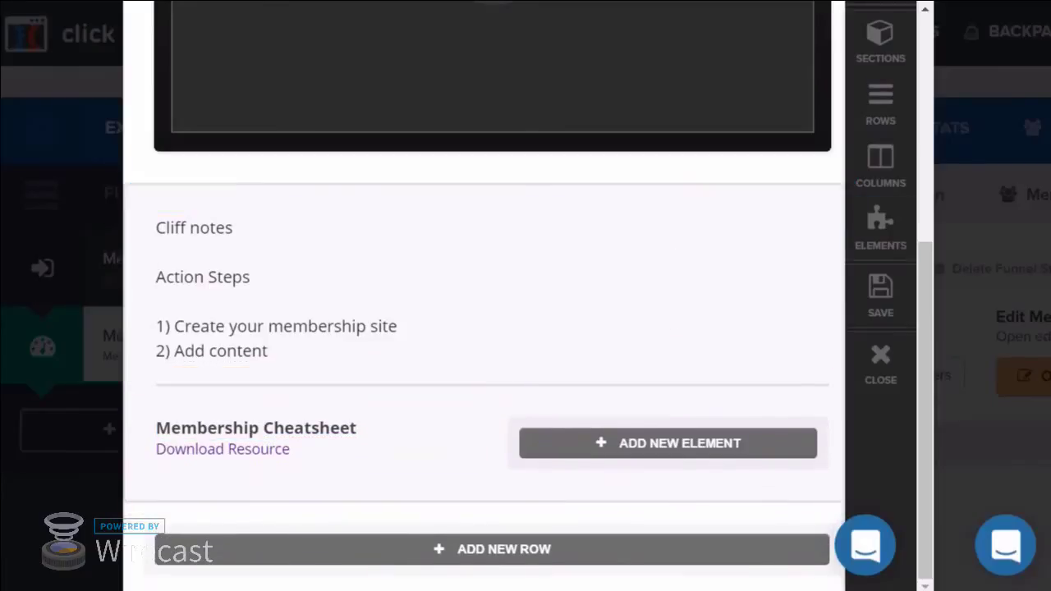
click(886, 299)
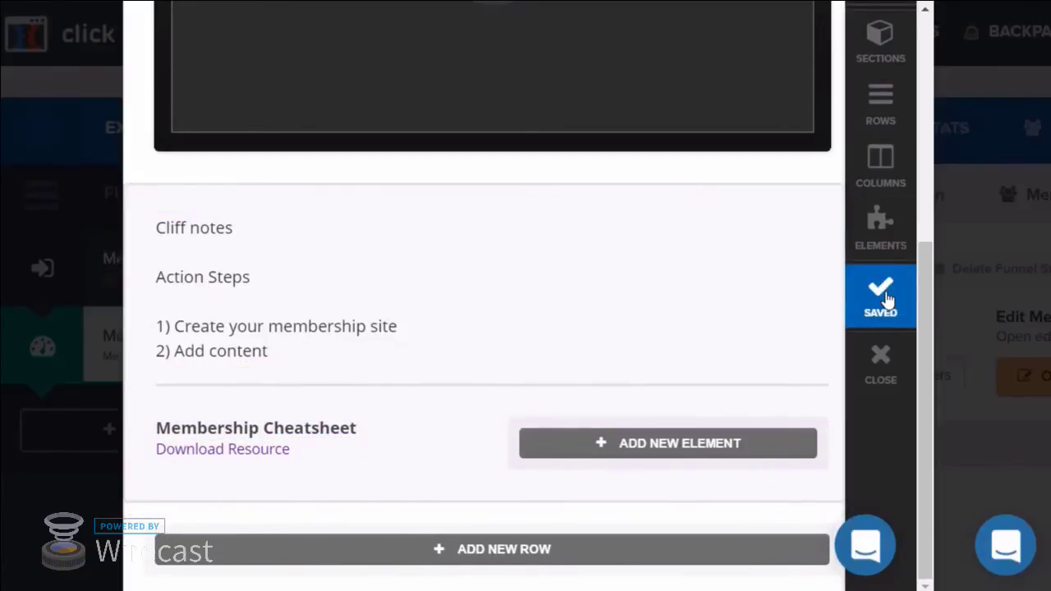
click(878, 360)
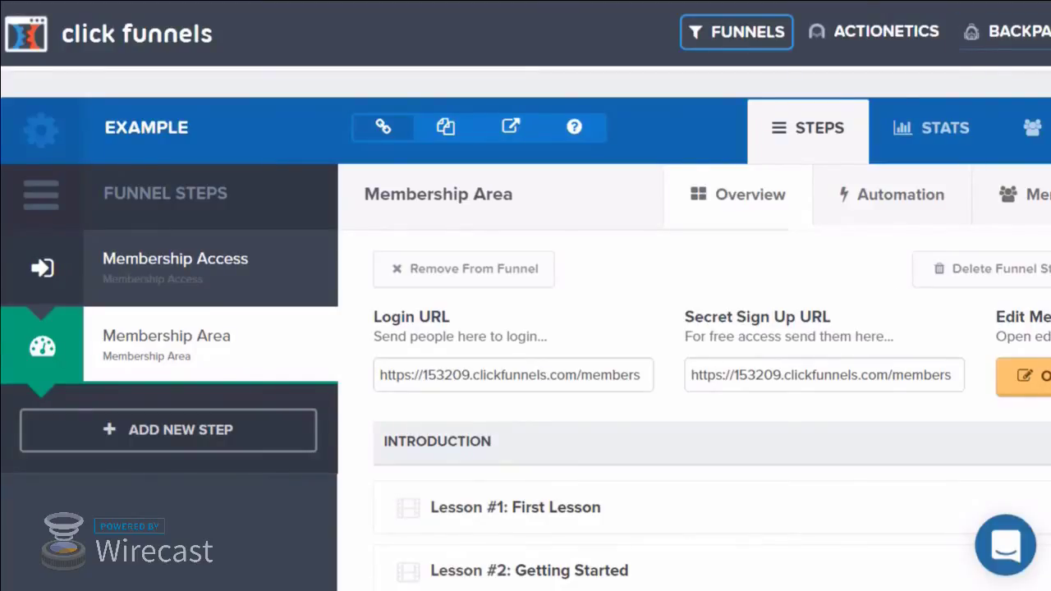
Create a new lesson section named Module 2 in the membership area, without product requirements.
scroll(870, 210, down, 5)
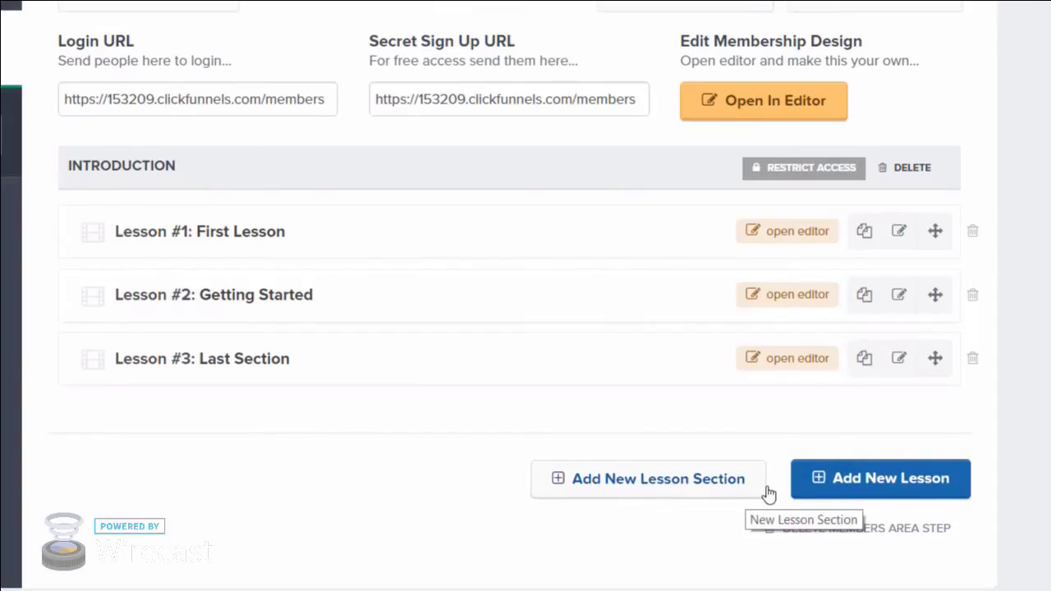
click(702, 484)
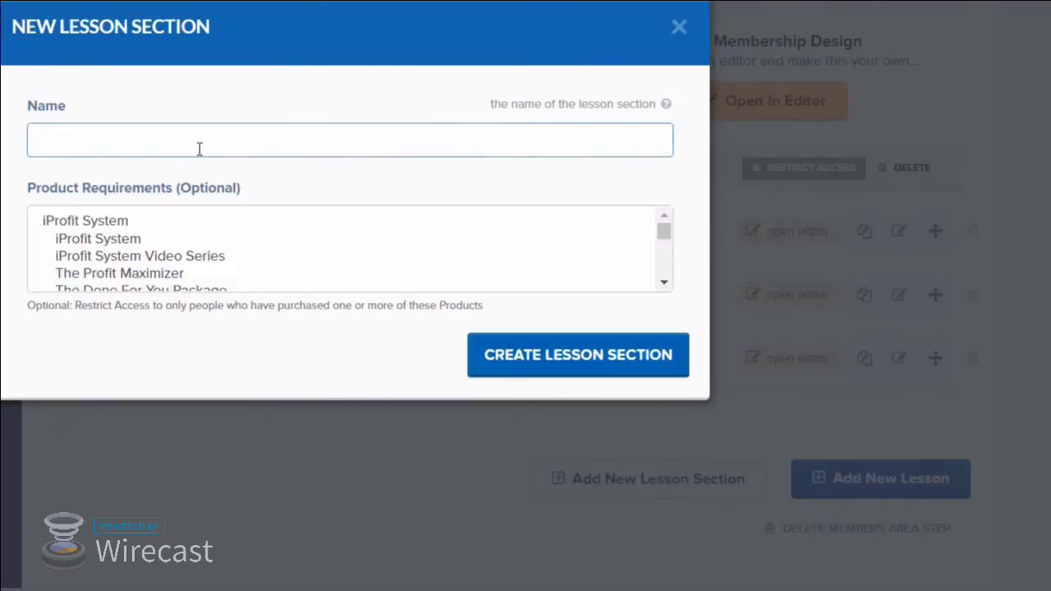
text(Module 2)
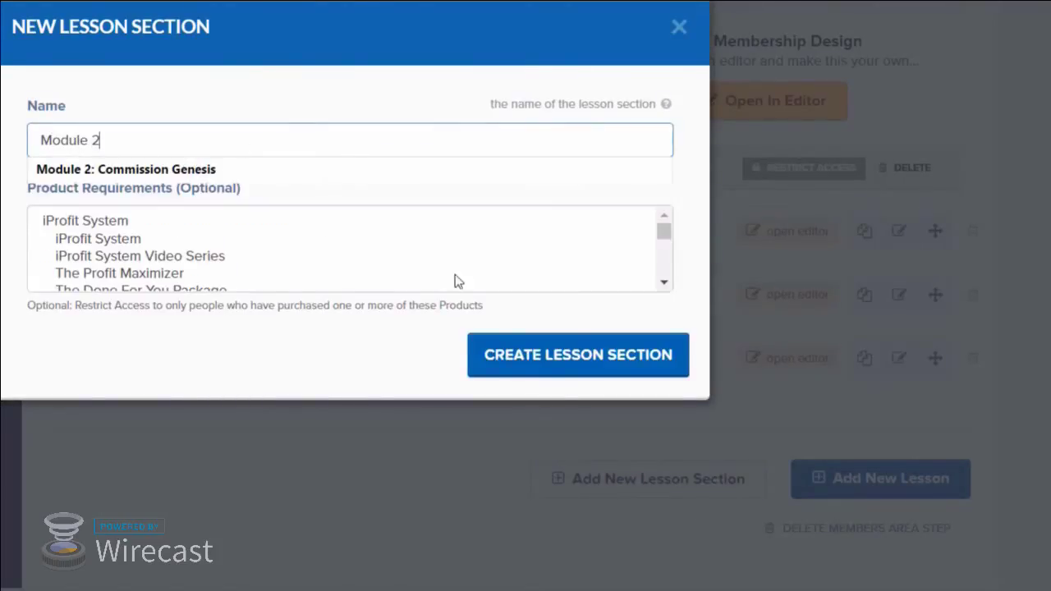
click(508, 357)
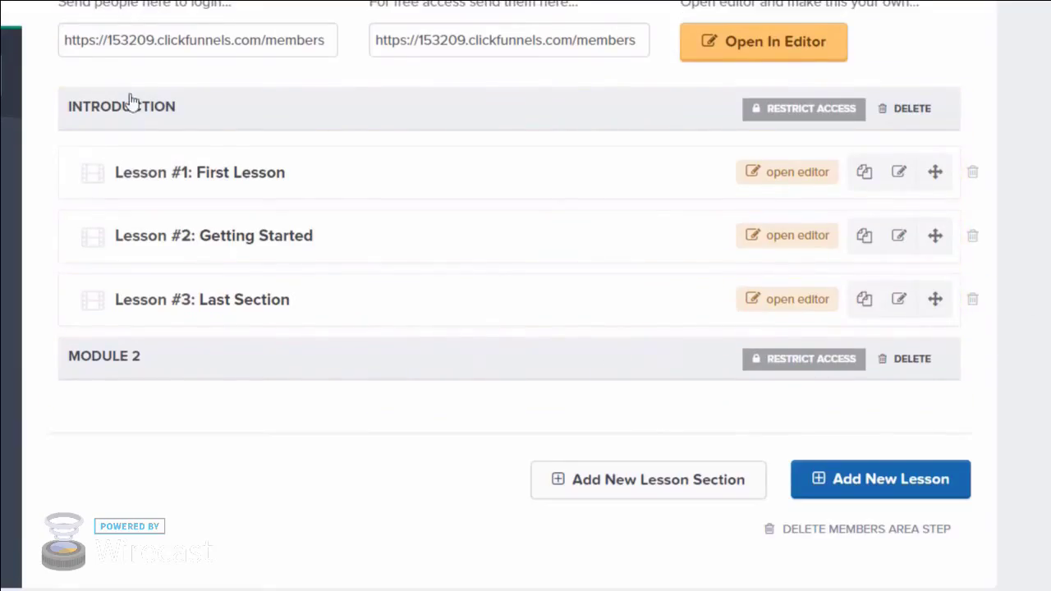
Create a lesson named Test in the Module 2 section using the Video Lesson page template.
click(932, 492)
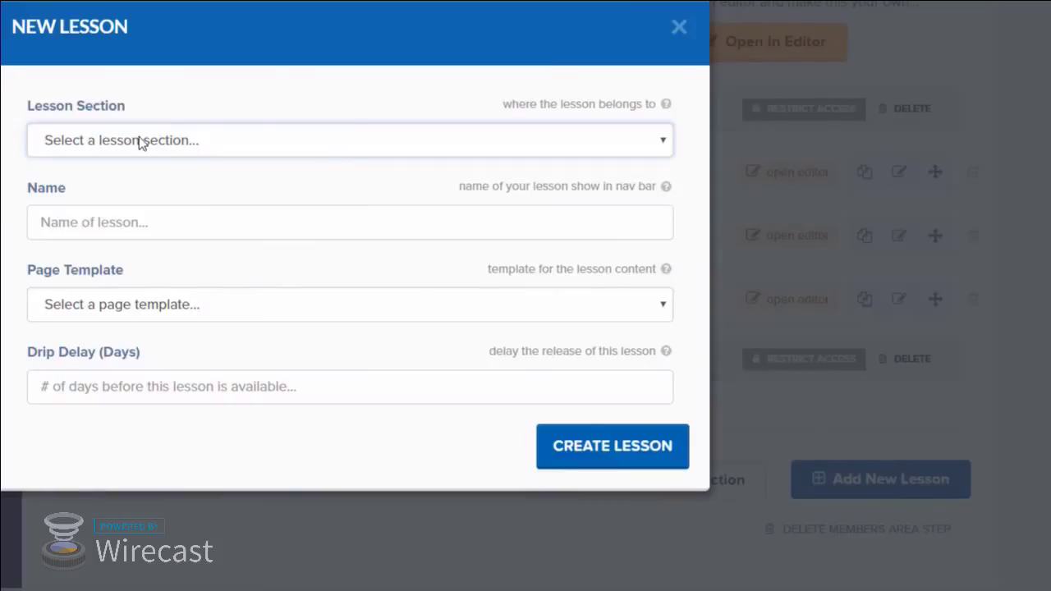
click(140, 140)
click(128, 207)
click(131, 223)
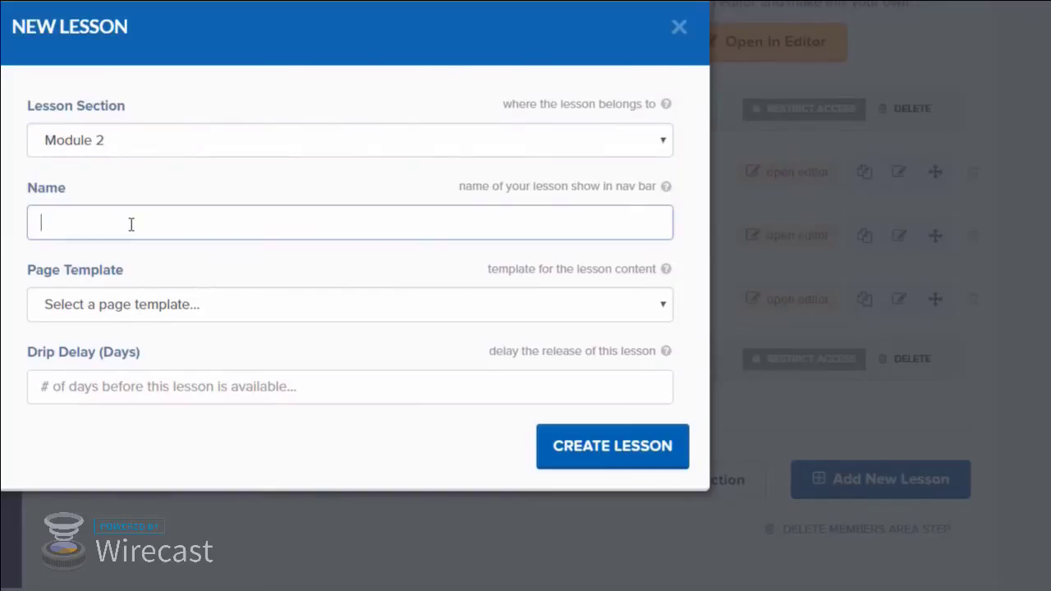
text(Te)
text(st)
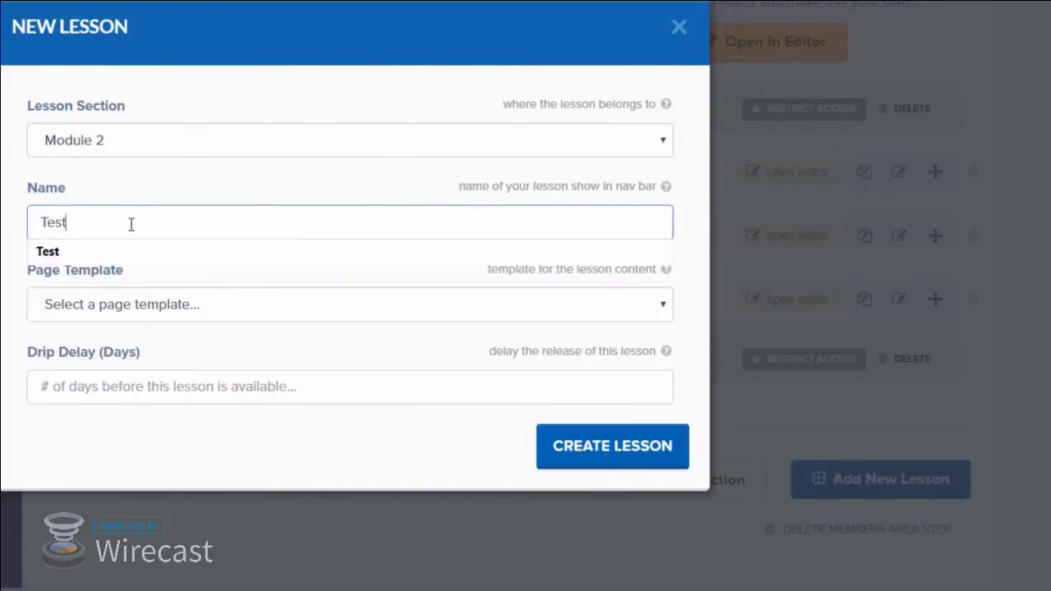
click(168, 310)
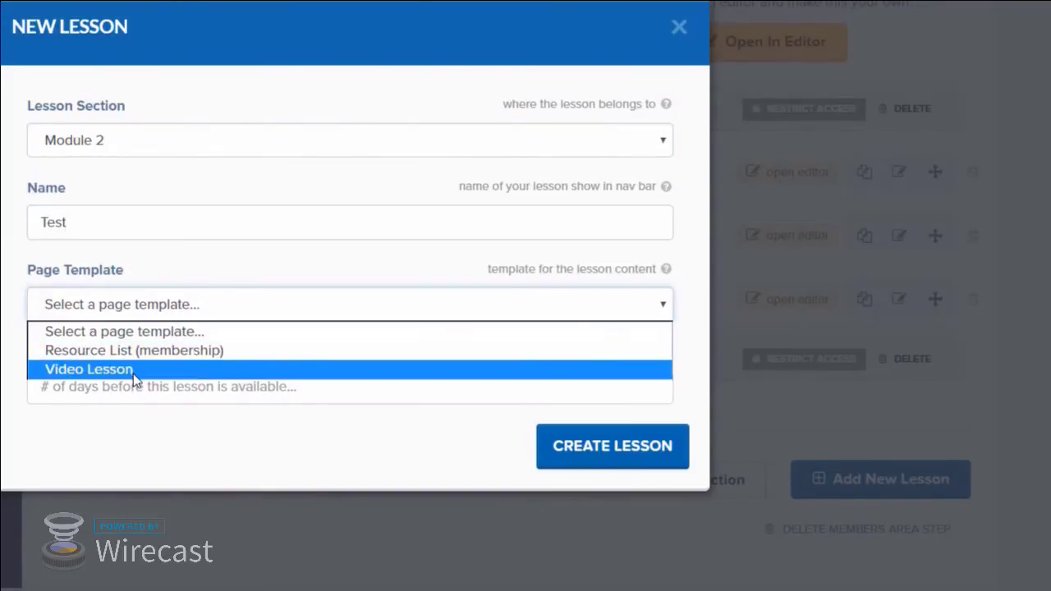
click(133, 371)
click(596, 455)
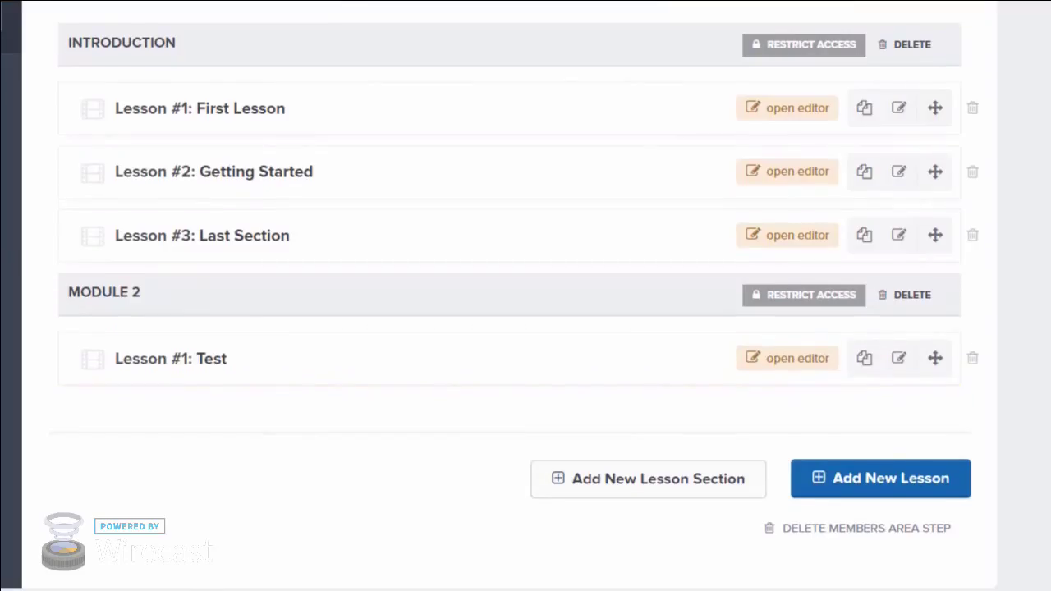
scroll(499, 295, up, 2)
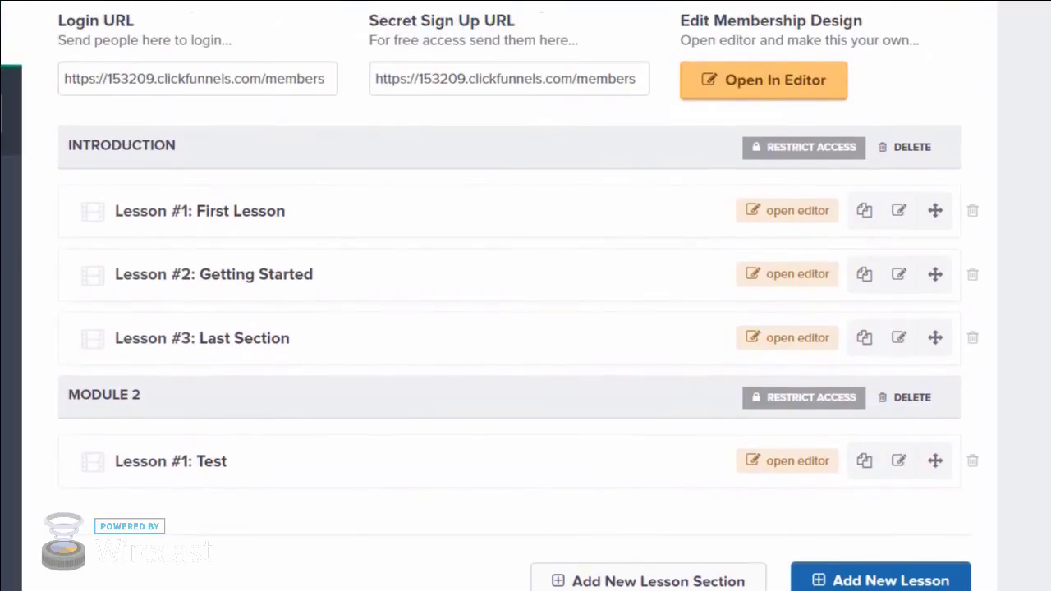